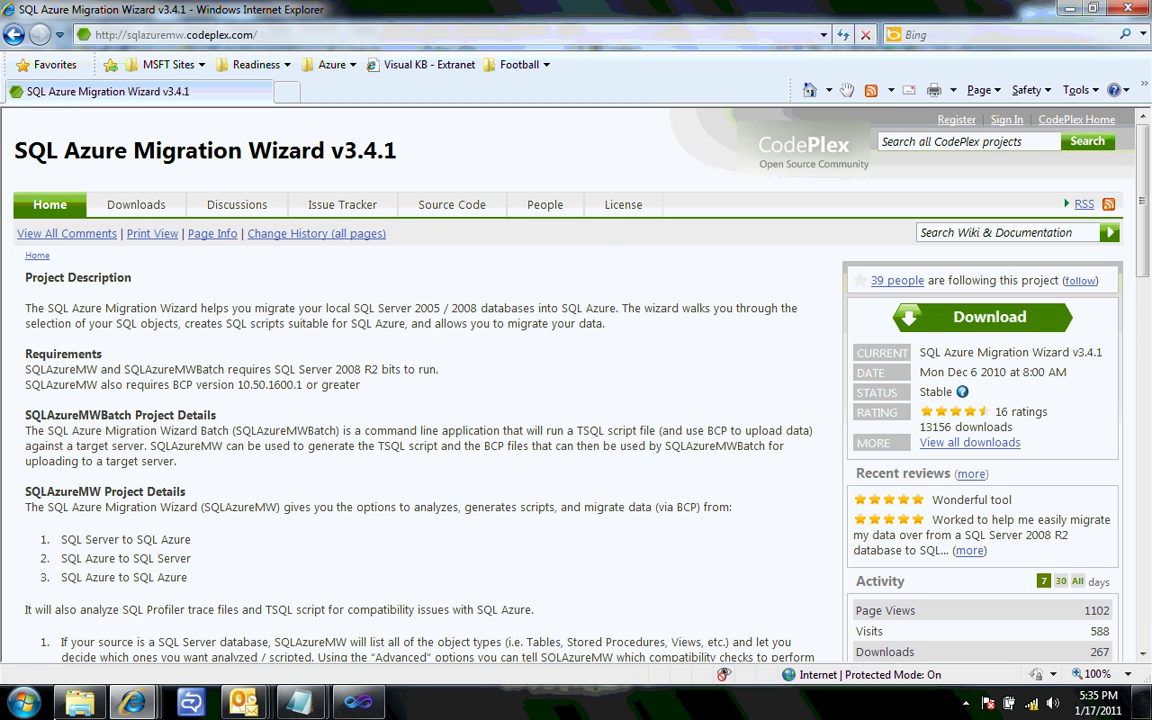
- Open the folder containing the downloaded SQLAzureMW.exe from the taskbar
click(78, 704)
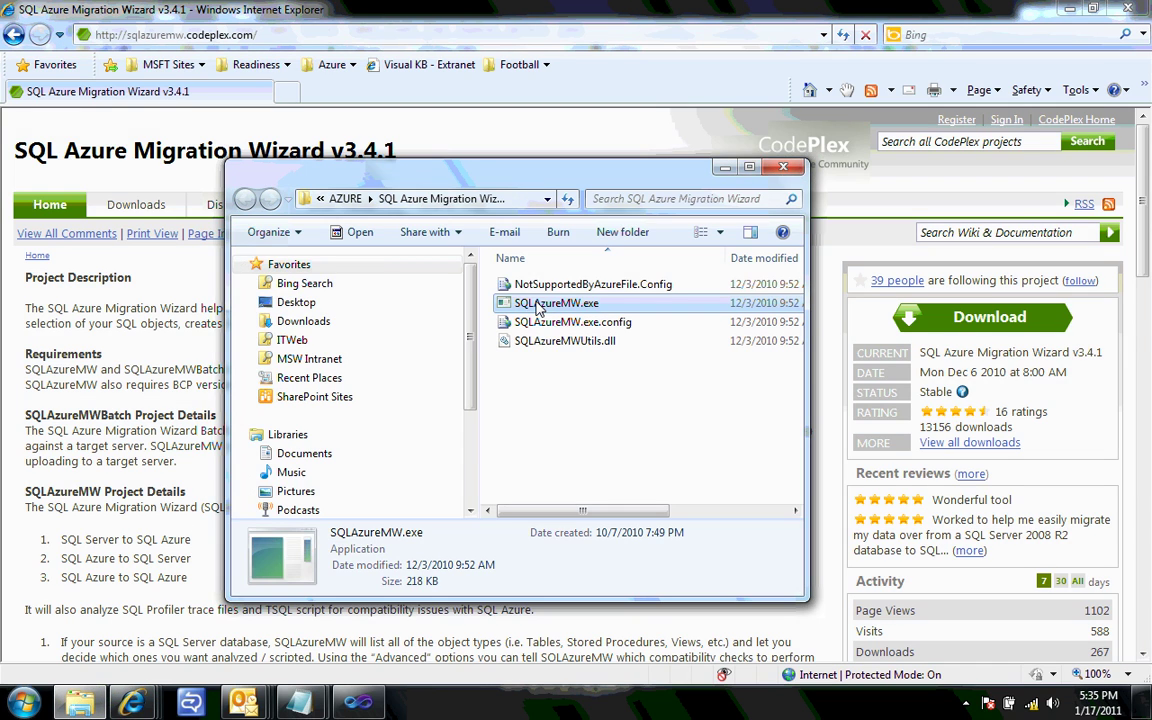
- Launch SQLAzureMW.exe and choose Analyze and Migrate for a SQL Database
double_click(538, 305)
click(622, 369)
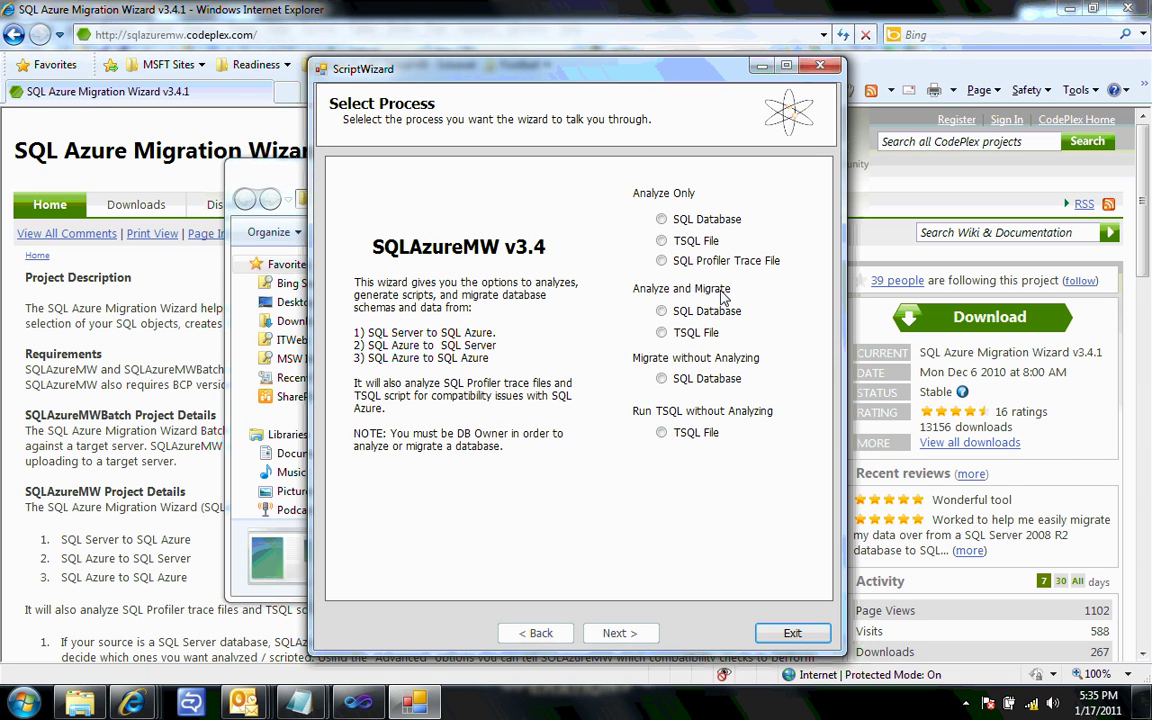
click(661, 311)
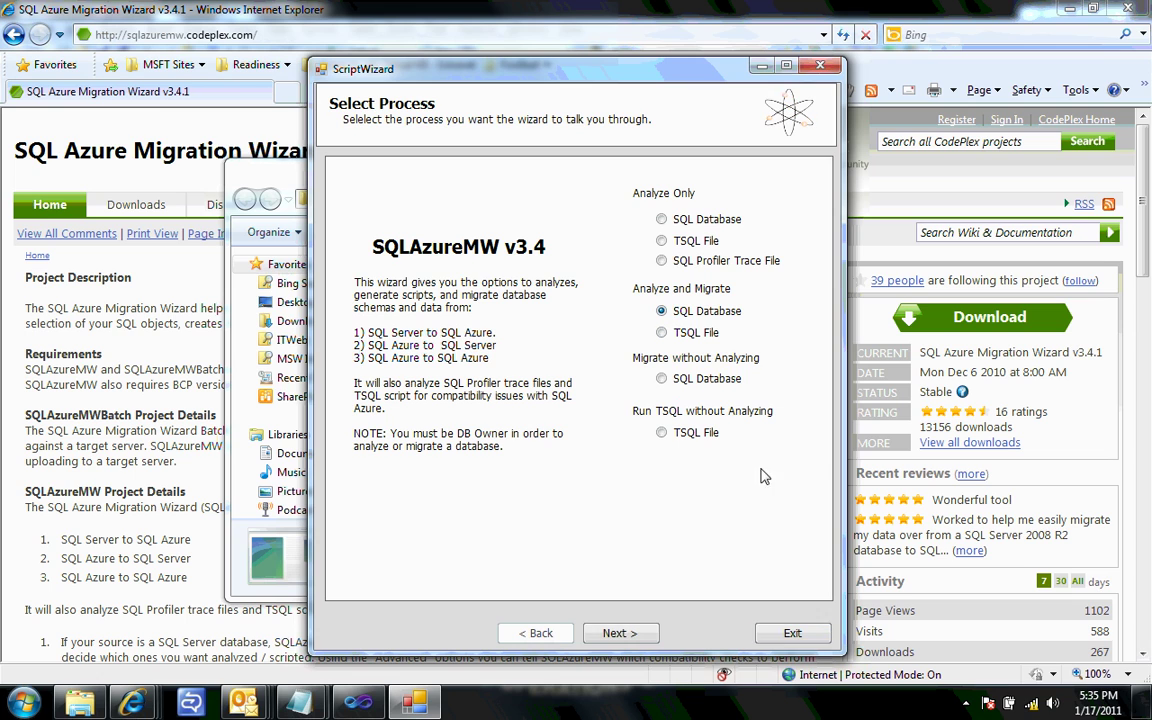
click(620, 633)
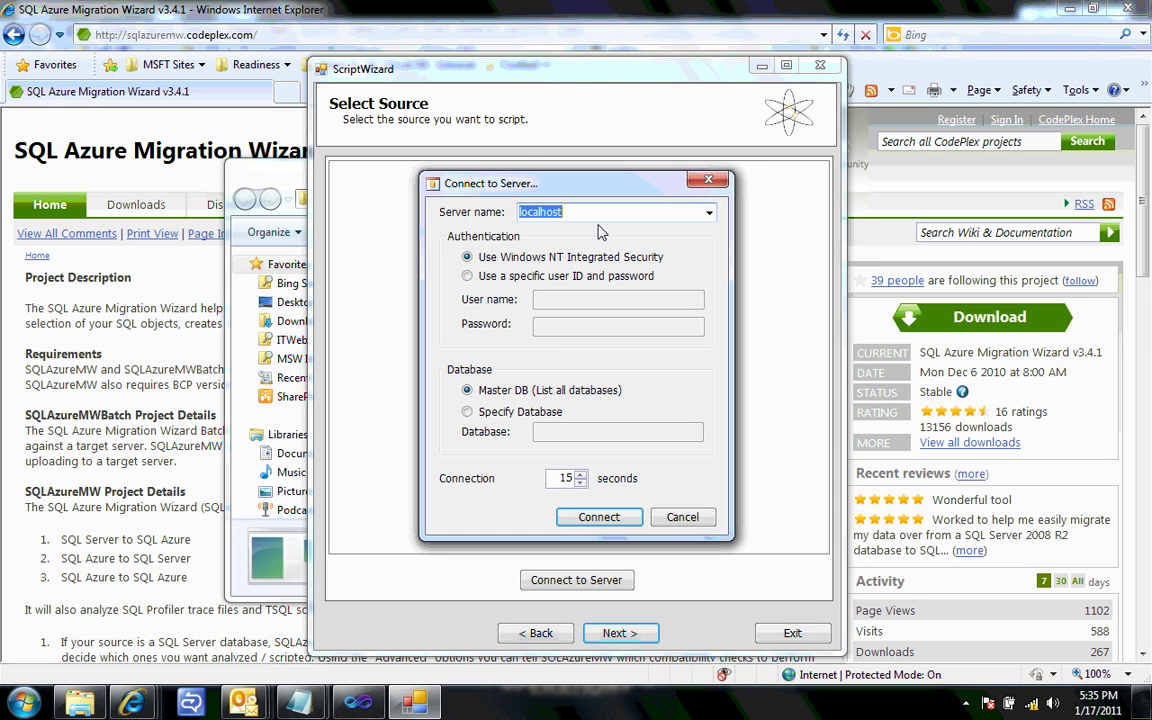
- Connect to .\sqlexpress with specified database LocalDatabase and select LocalDatabase as the source
text(.\sqlexpress)
click(477, 412)
click(567, 436)
text(Loca)
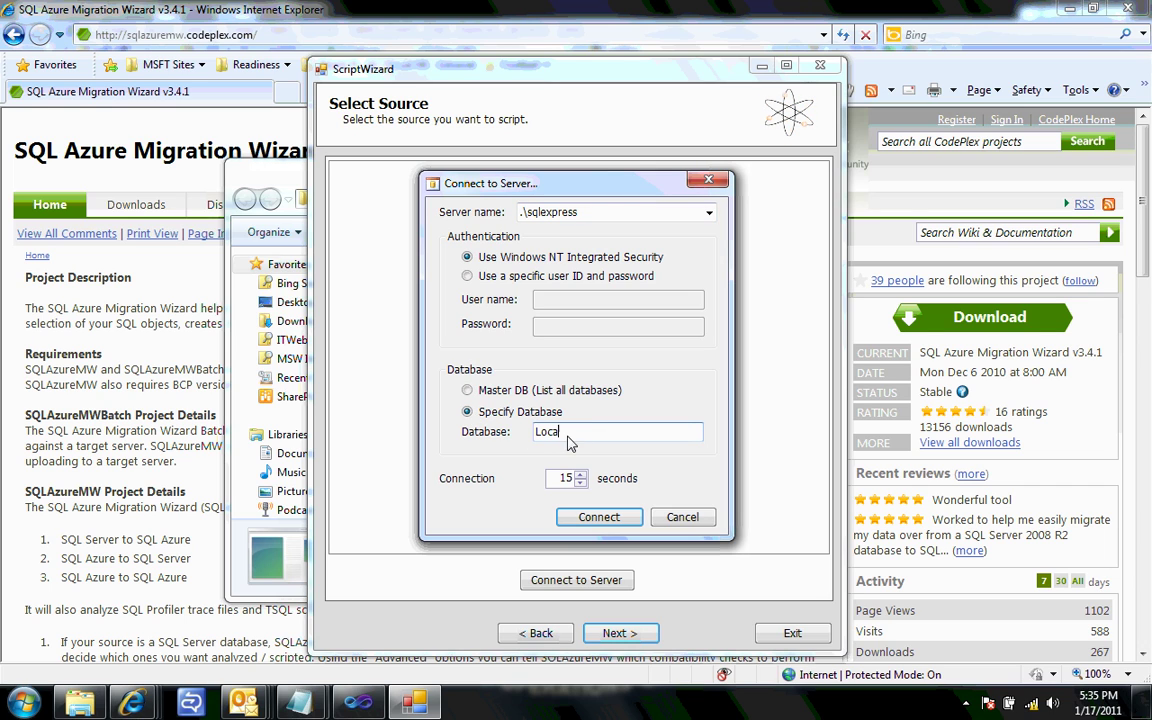
text(lDatabase)
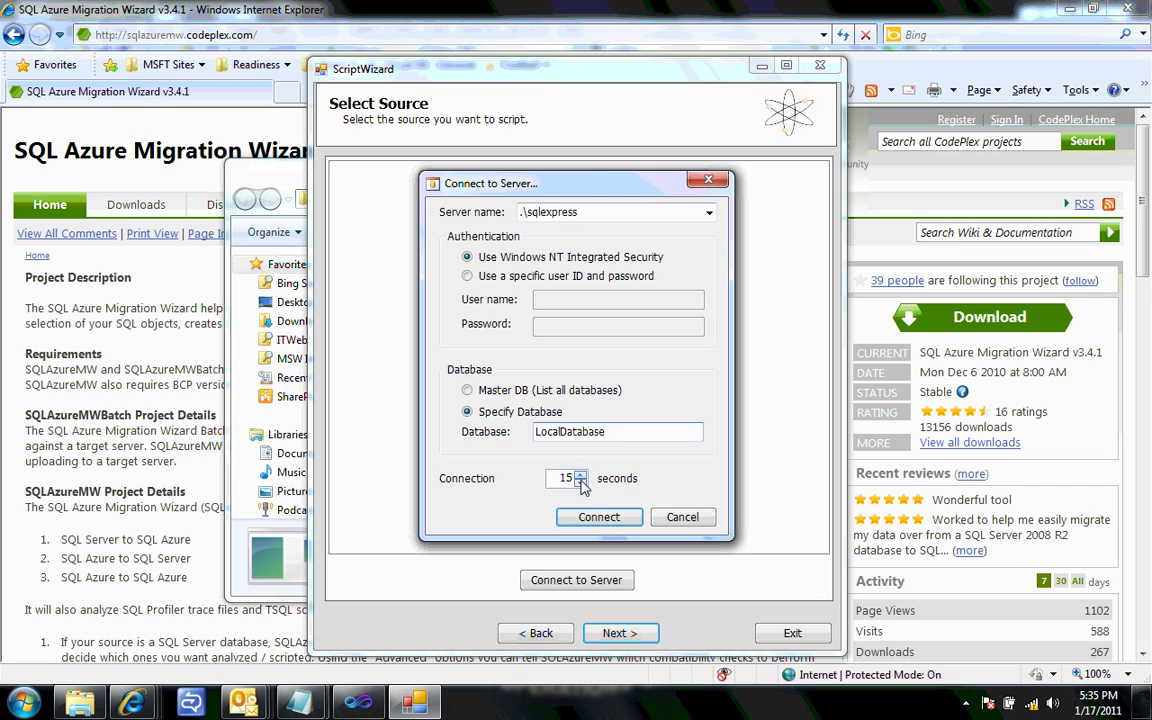
click(598, 516)
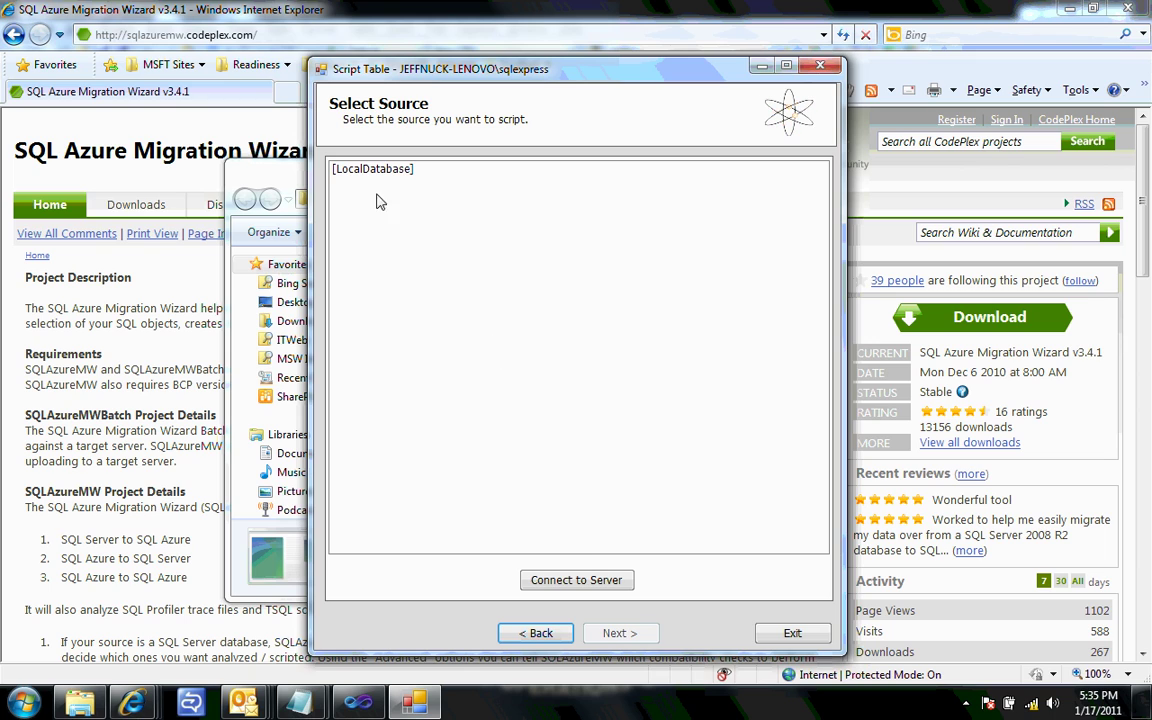
click(381, 177)
- Keep Script all database objects, pass the summary, and confirm generating the SQL script
click(619, 633)
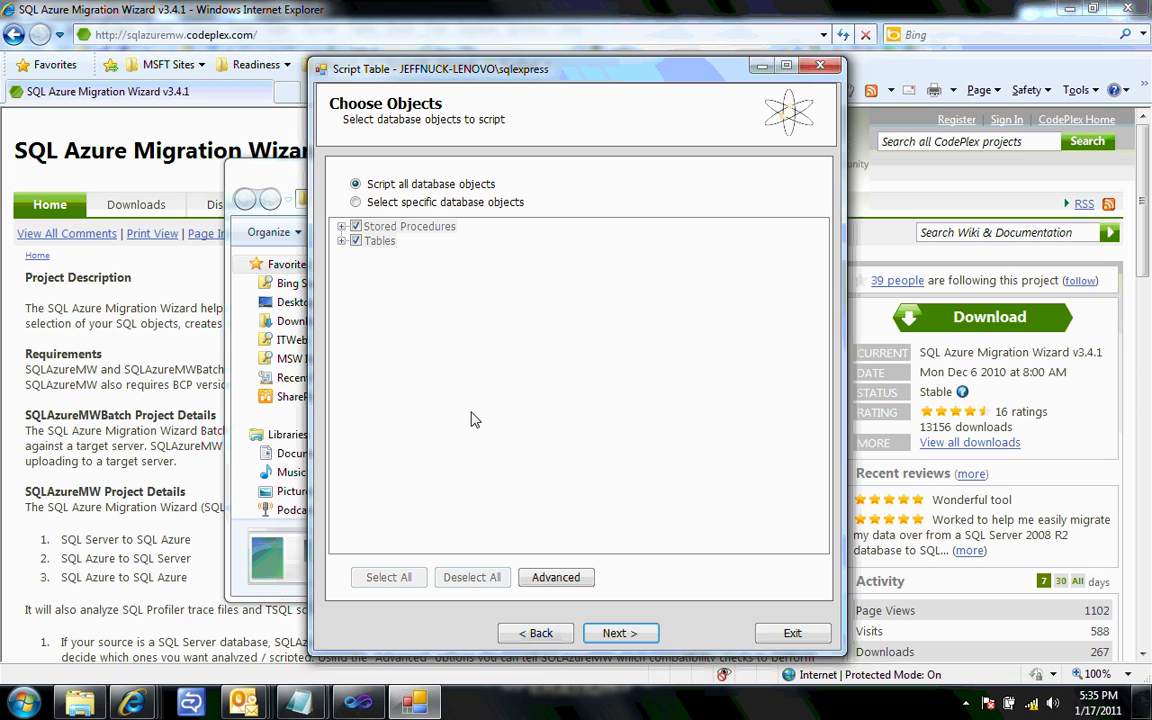
click(622, 637)
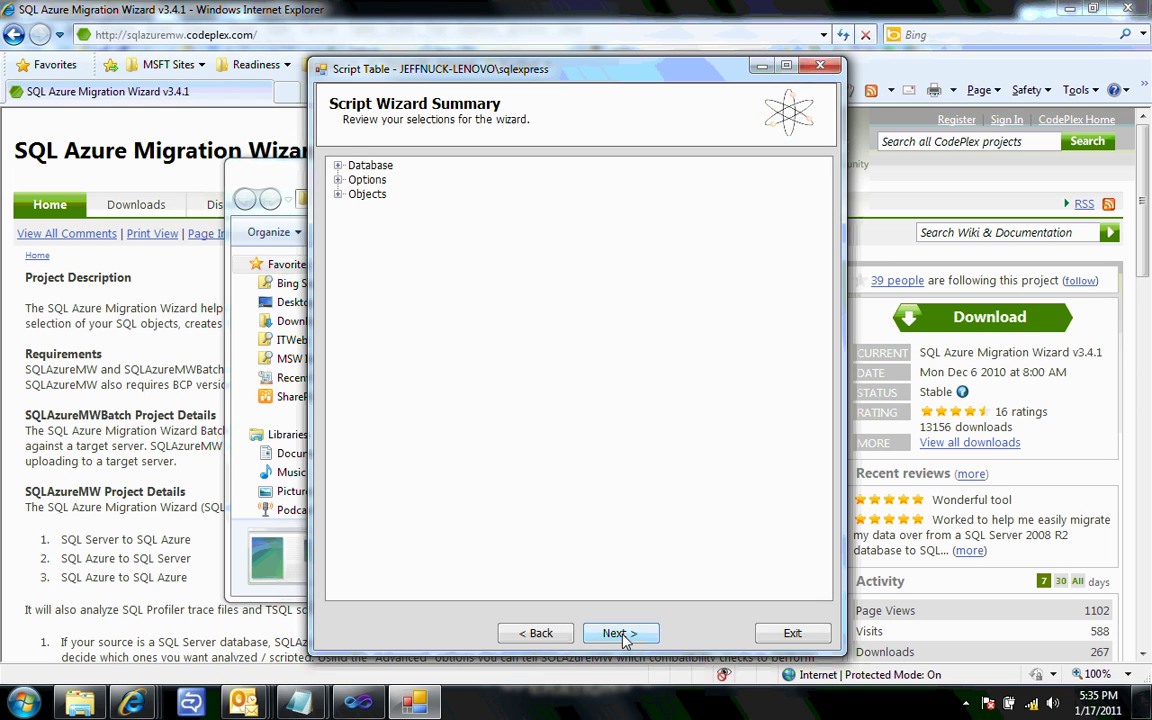
click(622, 634)
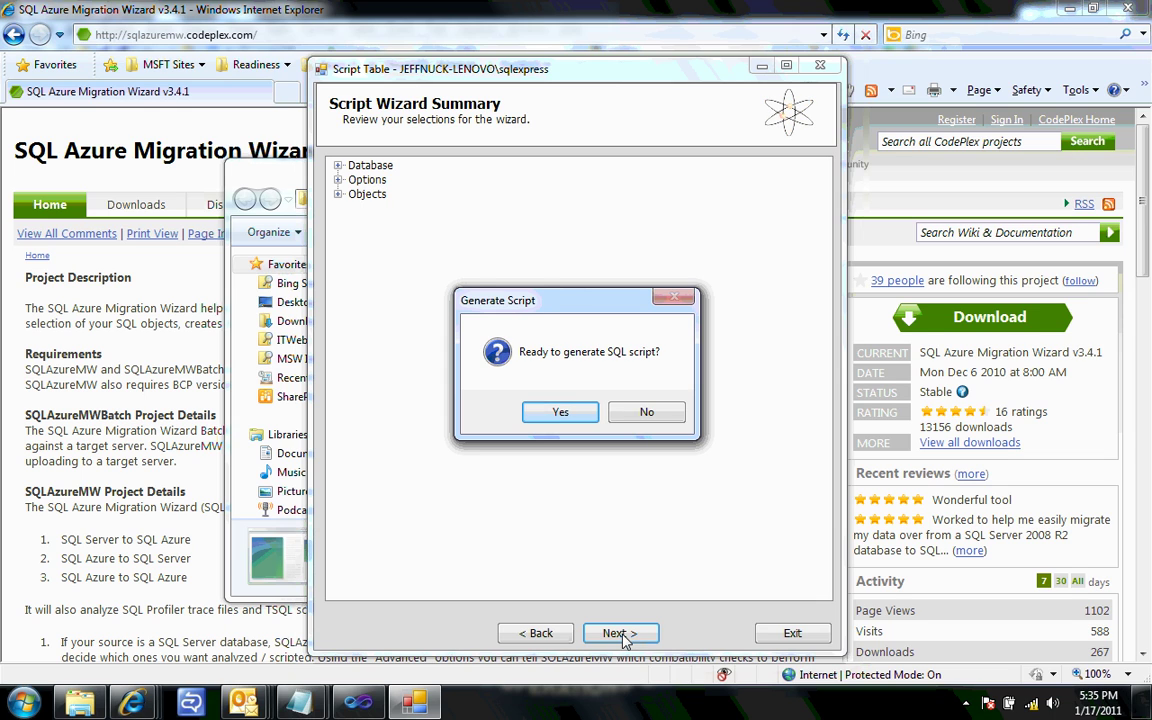
click(574, 416)
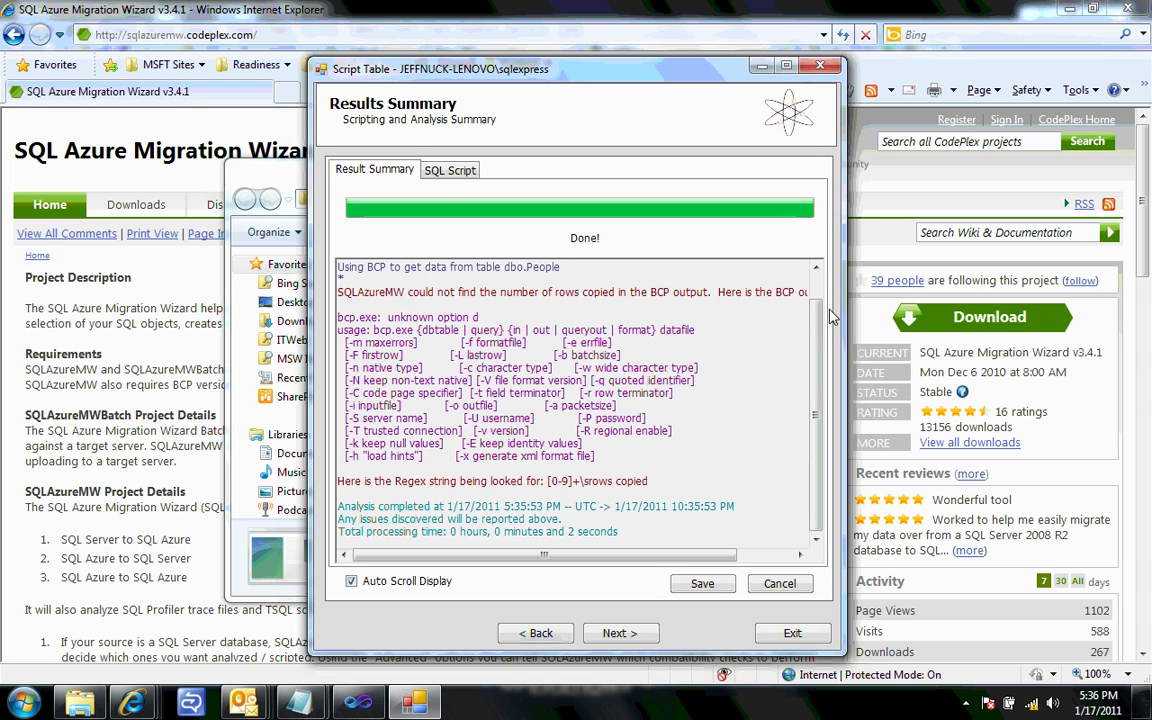
- Review the Results Summary log and continue to the target server connection setup
scroll(820, 330, up, 1)
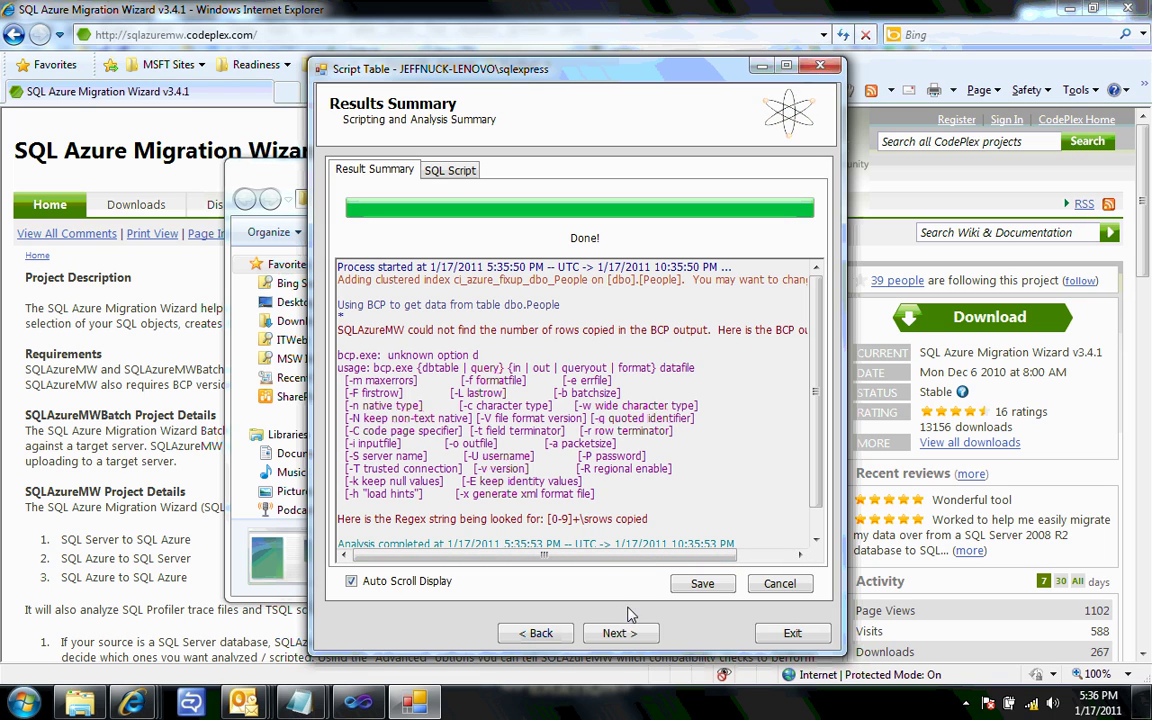
click(613, 632)
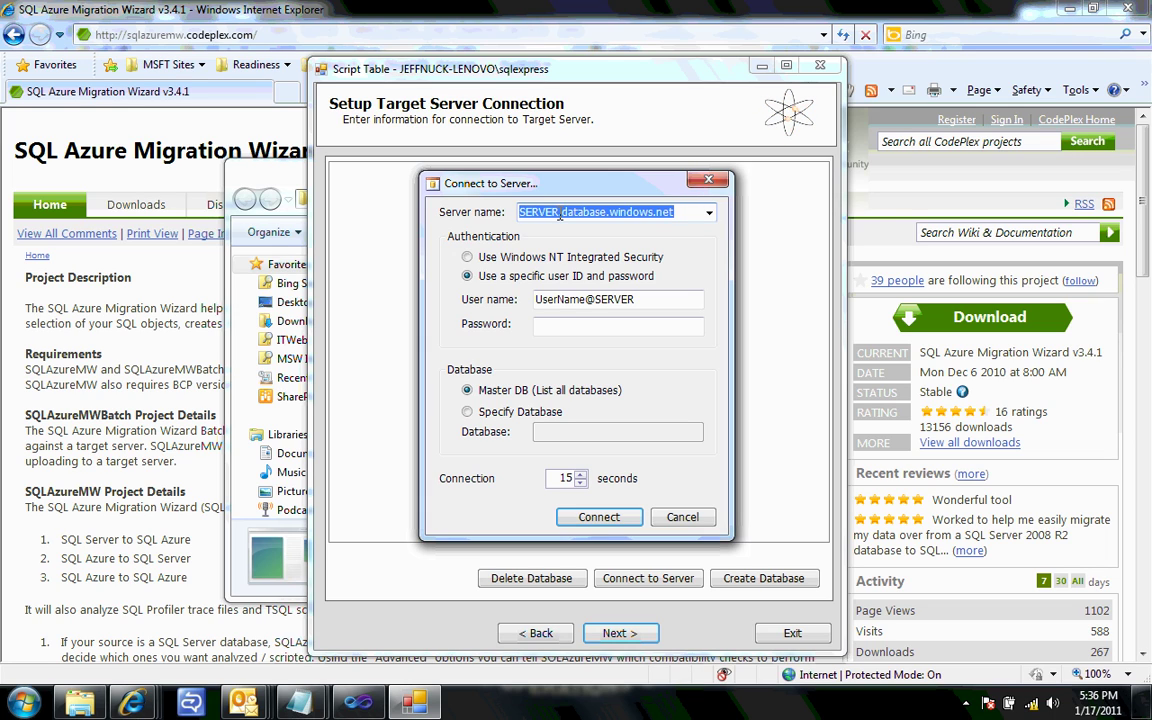
- Copy the Azure SQL server name from the Management Portal into the wizard's Server name
click(130, 704)
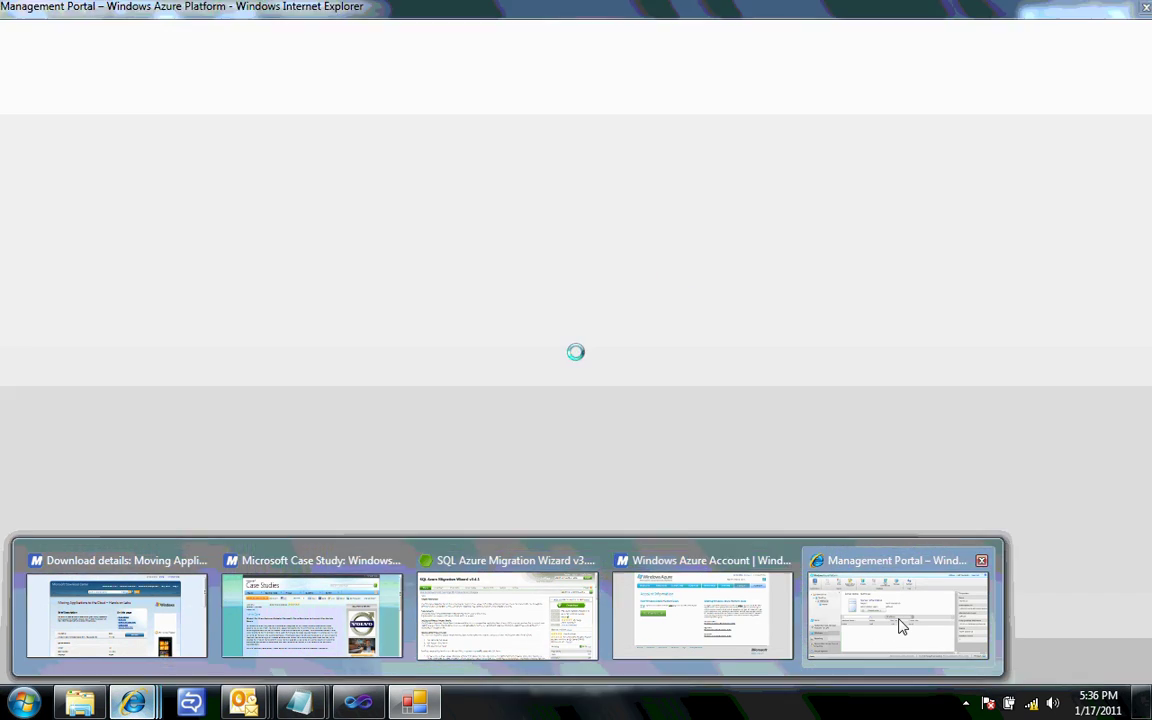
click(900, 620)
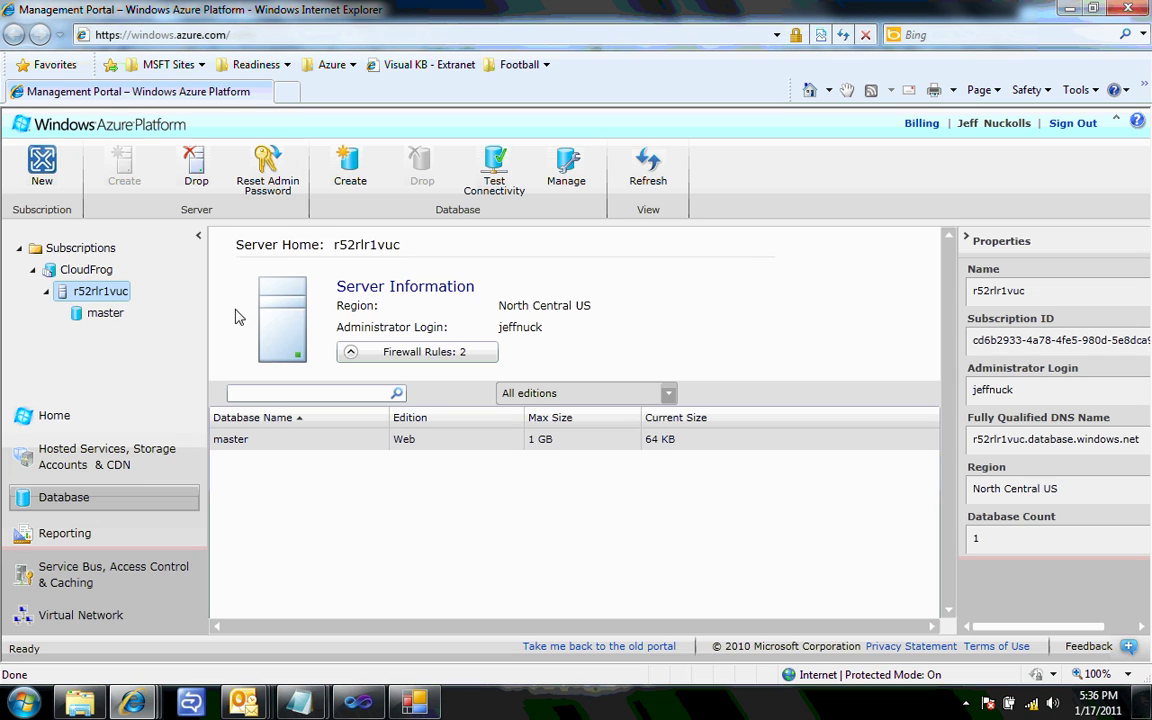
double_click(1033, 291)
key(ctrl+c)
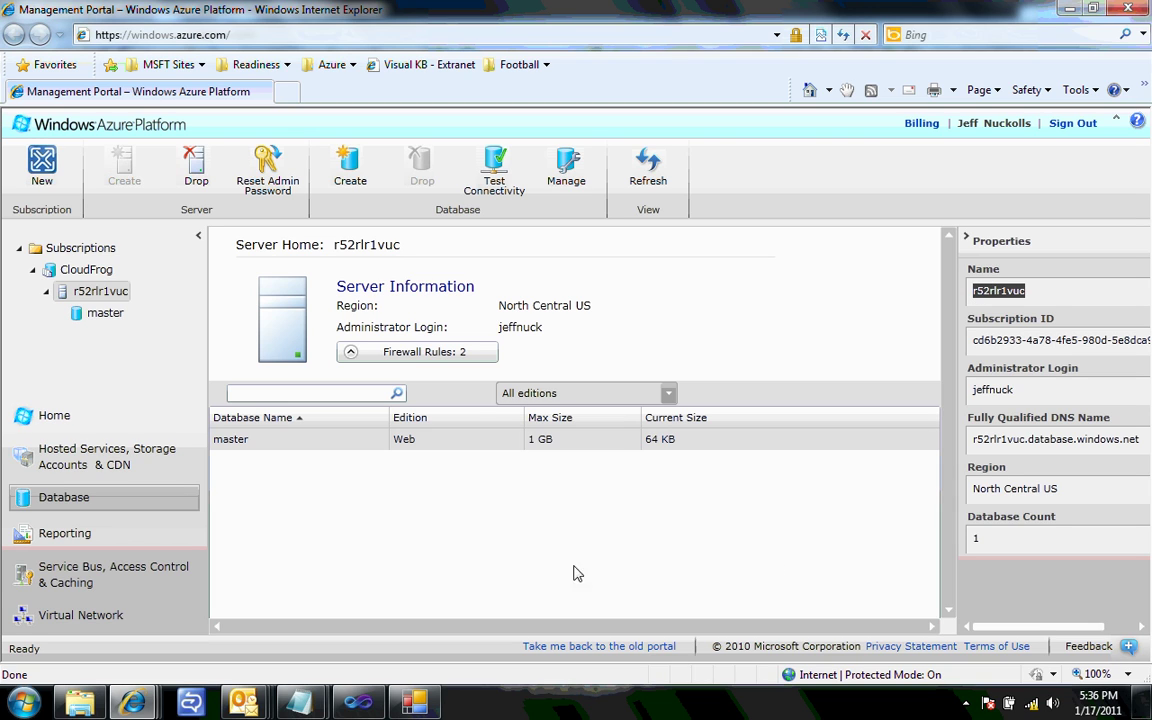
key(alt+Tab)
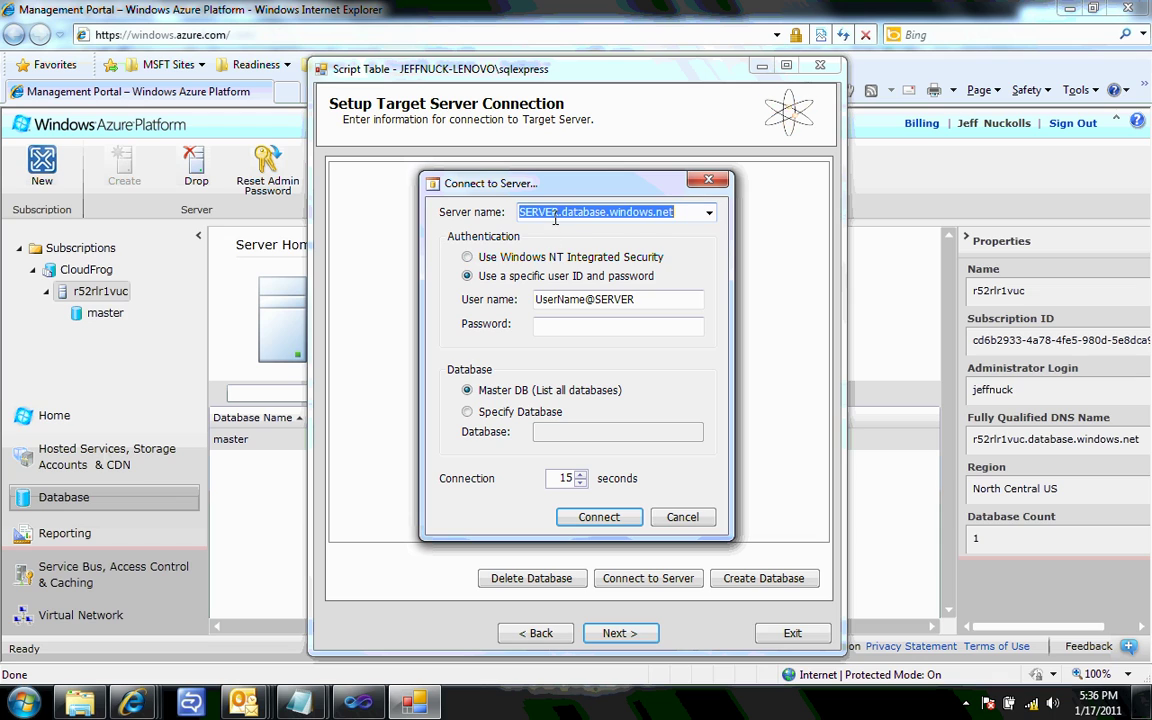
drag(559, 212, 521, 216)
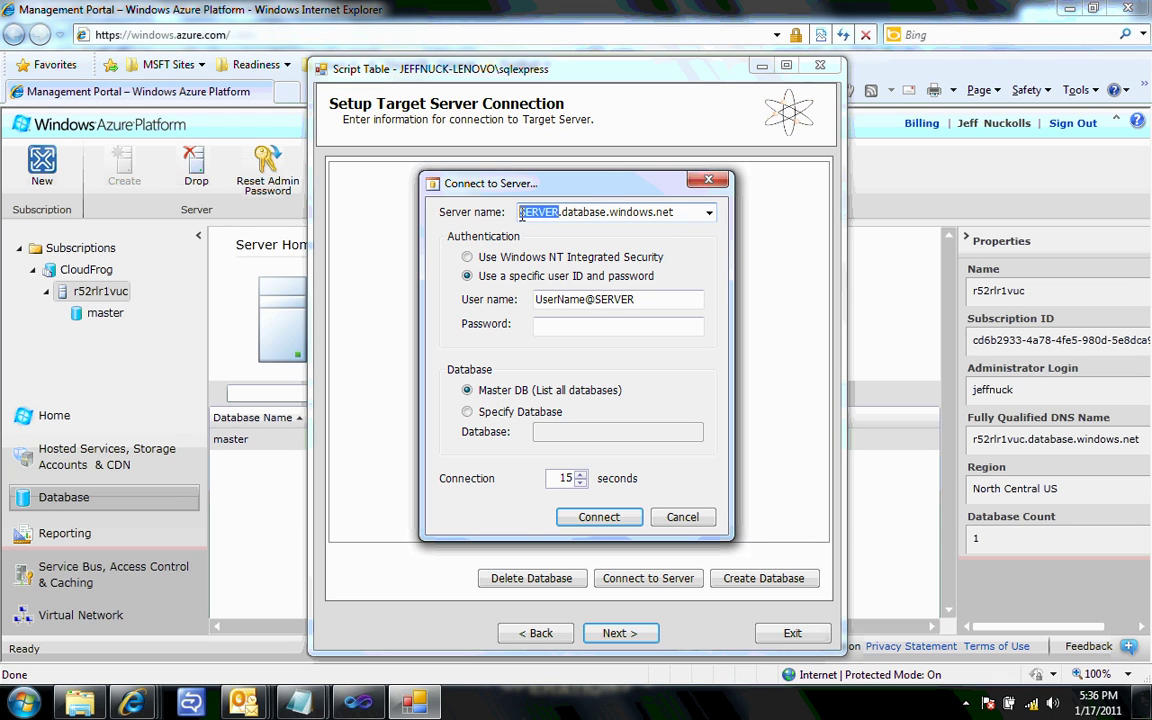
key(ctrl+v)
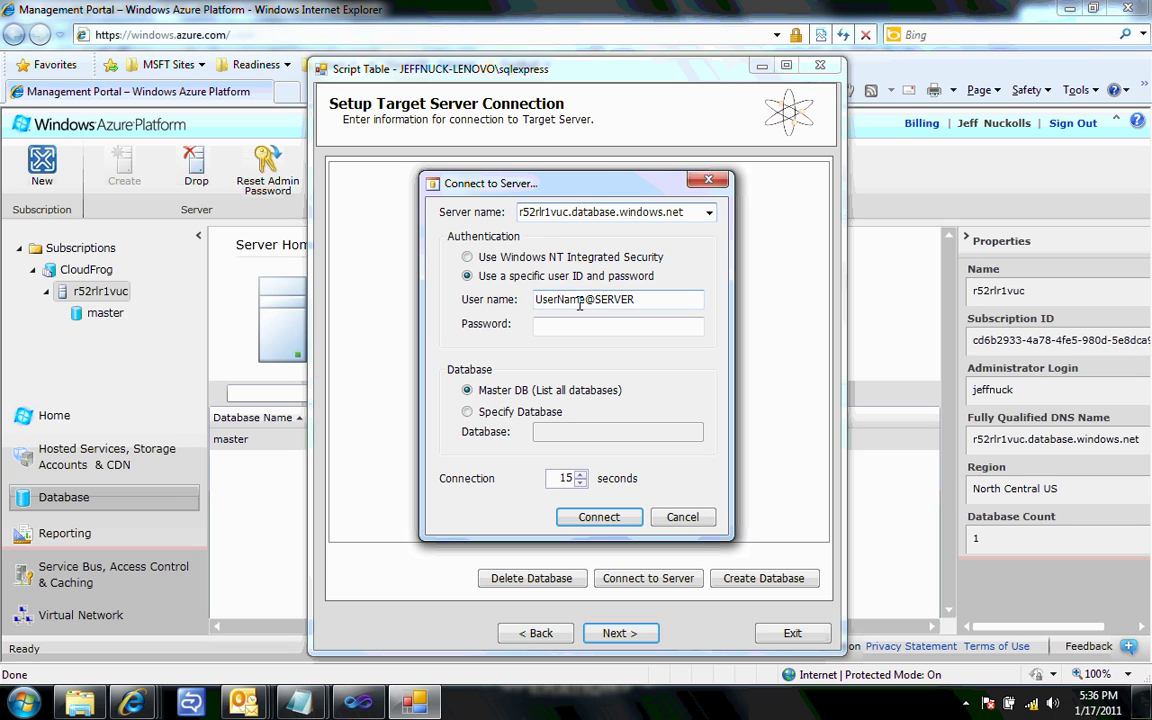
- Enter the administrator login with the server name and the account password, then connect
drag(585, 299, 537, 299)
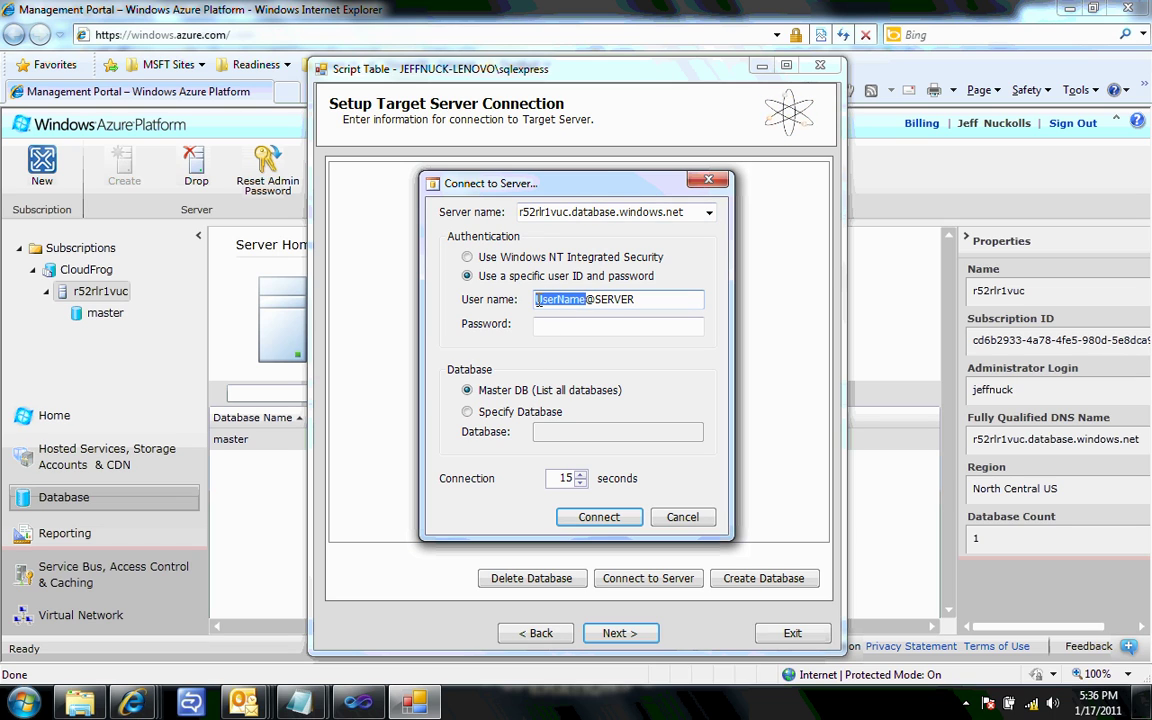
key(BackSpace)
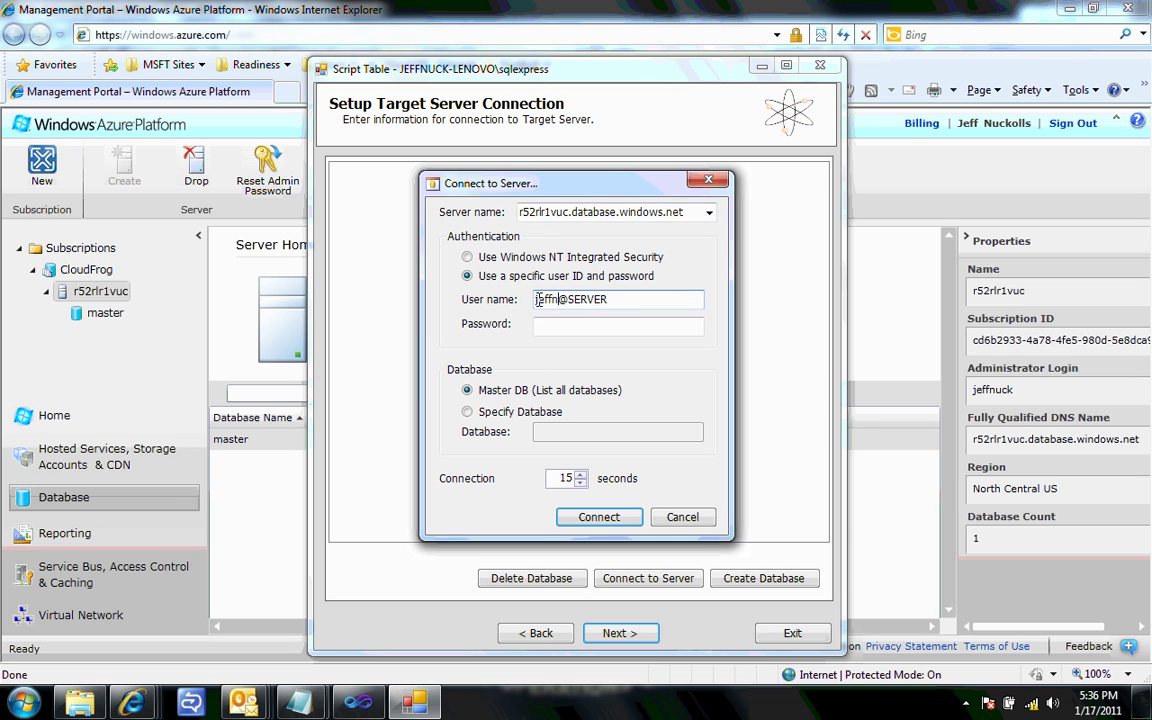
drag(585, 299, 622, 300)
key(ctrl+v)
click(591, 328)
text(*********)
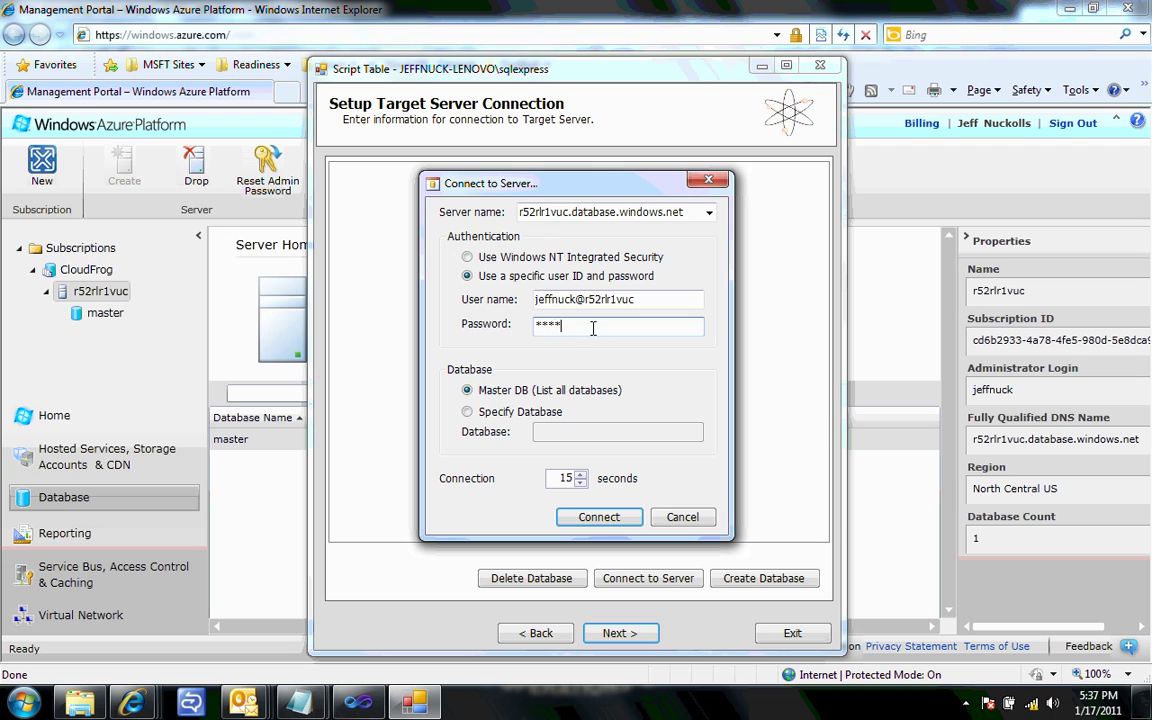
text(*)
click(603, 518)
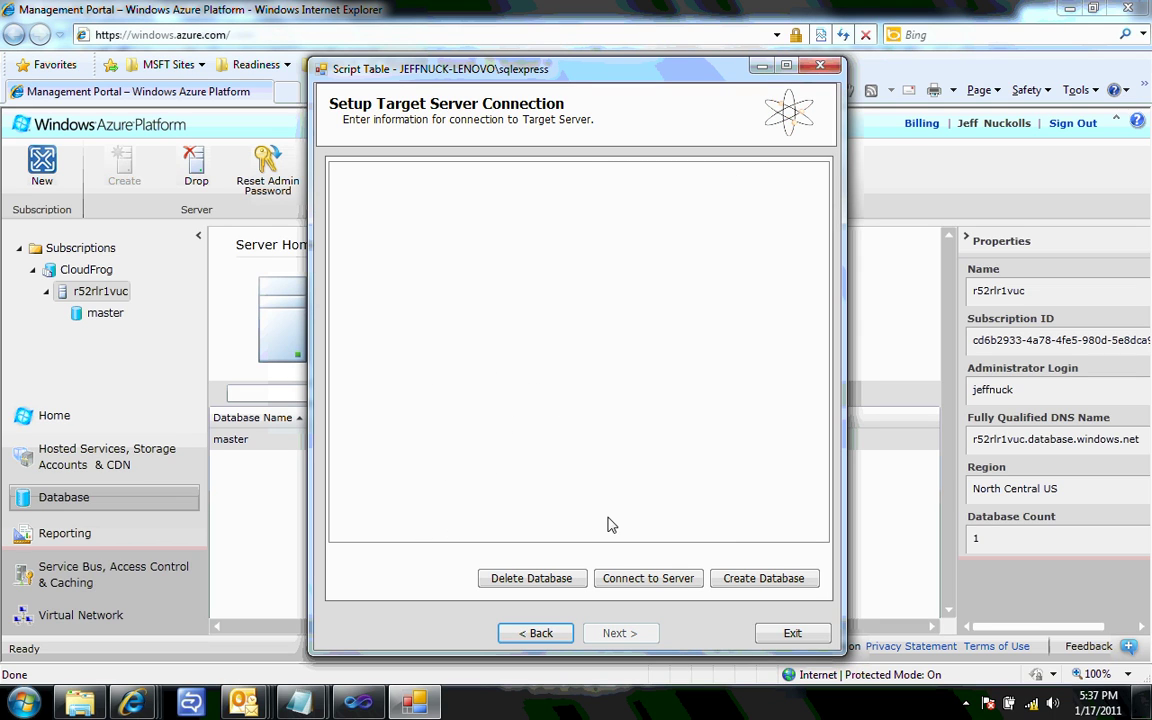
- Create a new database named ezAzureDatabase on the Azure server
click(764, 579)
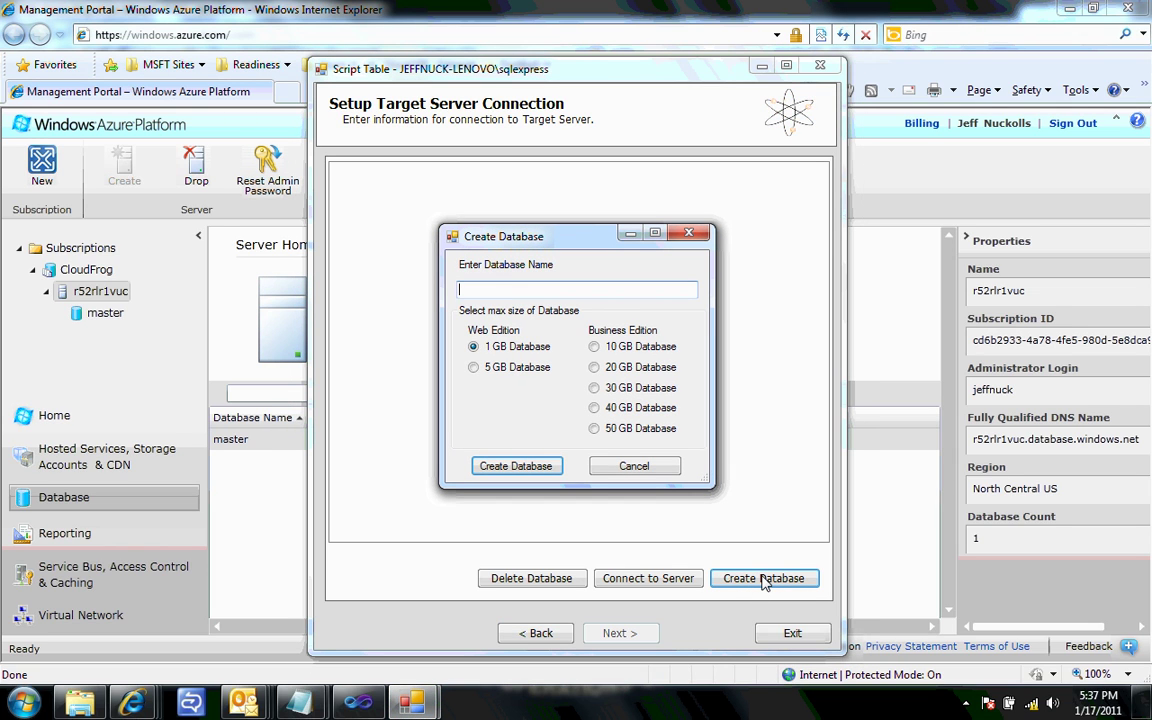
text(ezAzureDatabase)
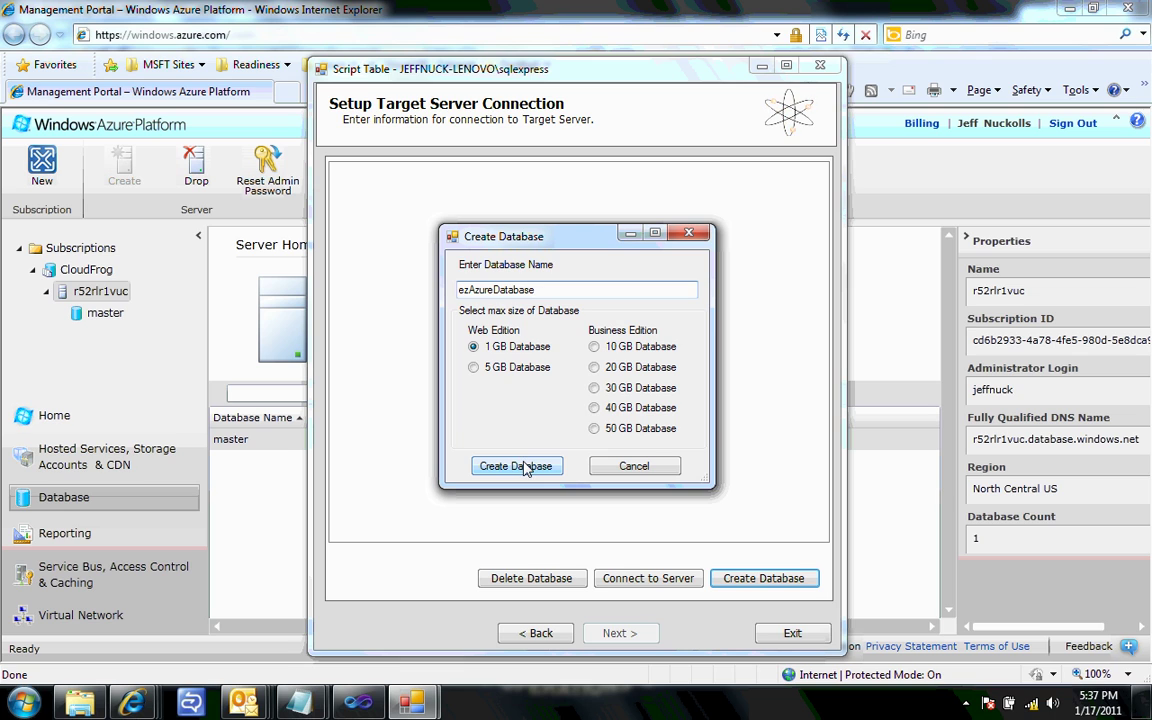
click(516, 466)
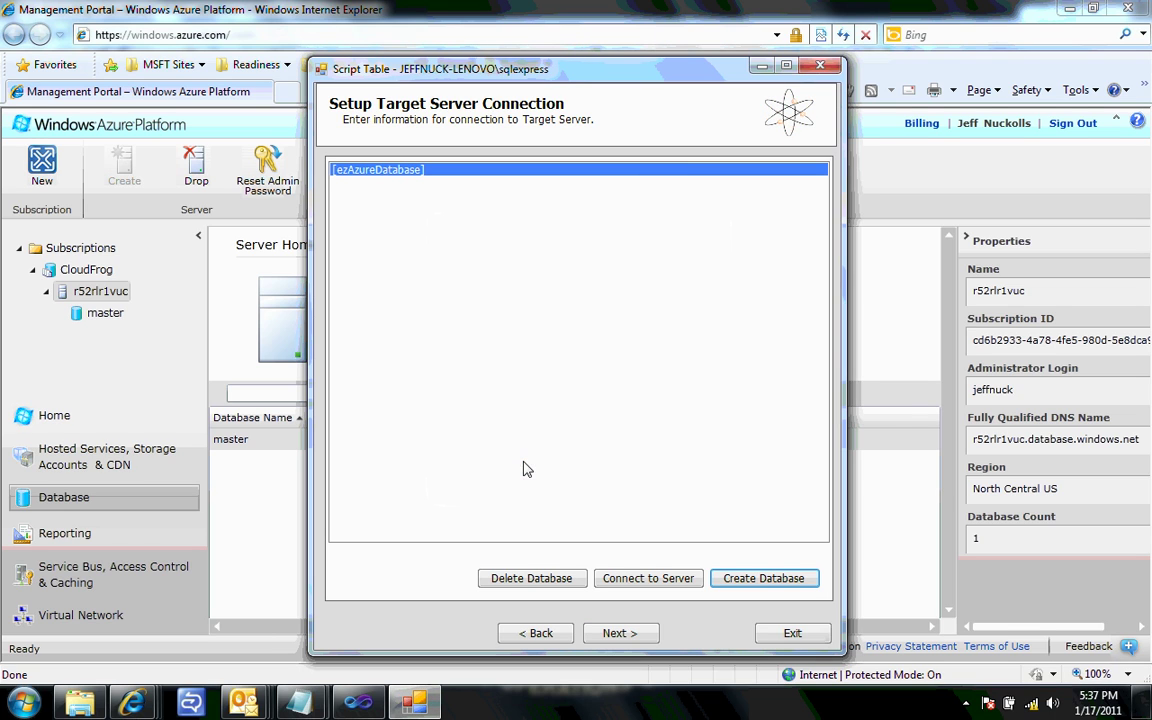
- Run the generated script against ezAzureDatabase and exit the wizard when done
click(636, 636)
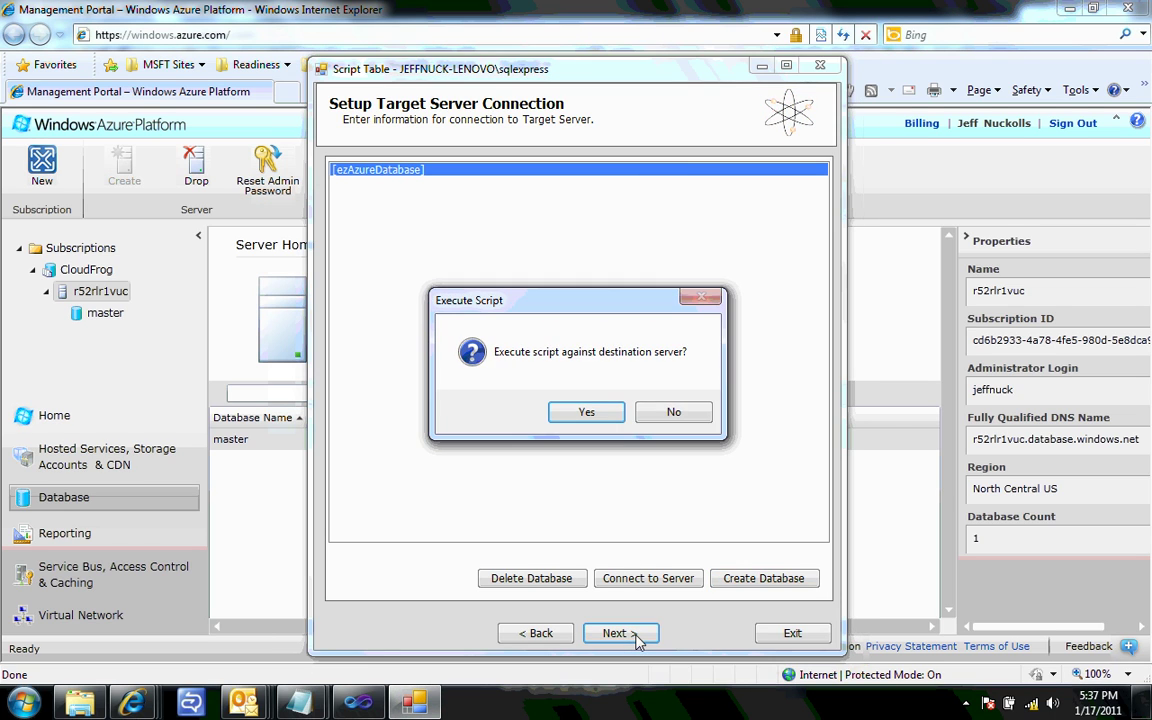
click(586, 412)
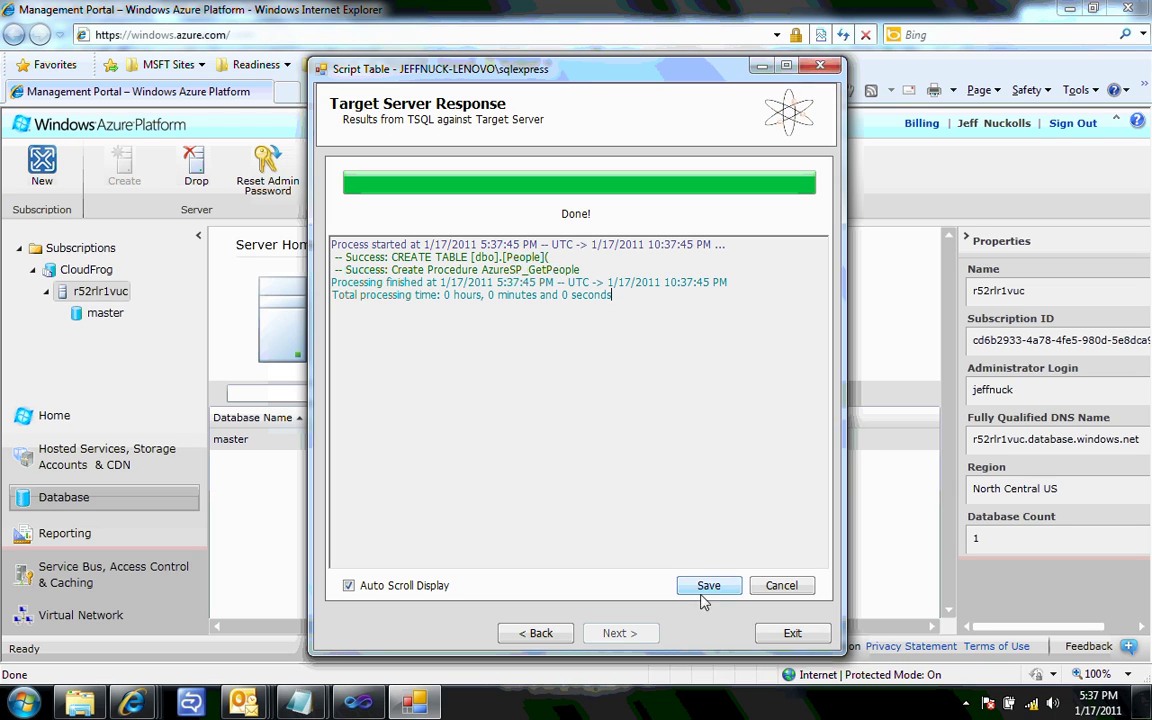
click(784, 636)
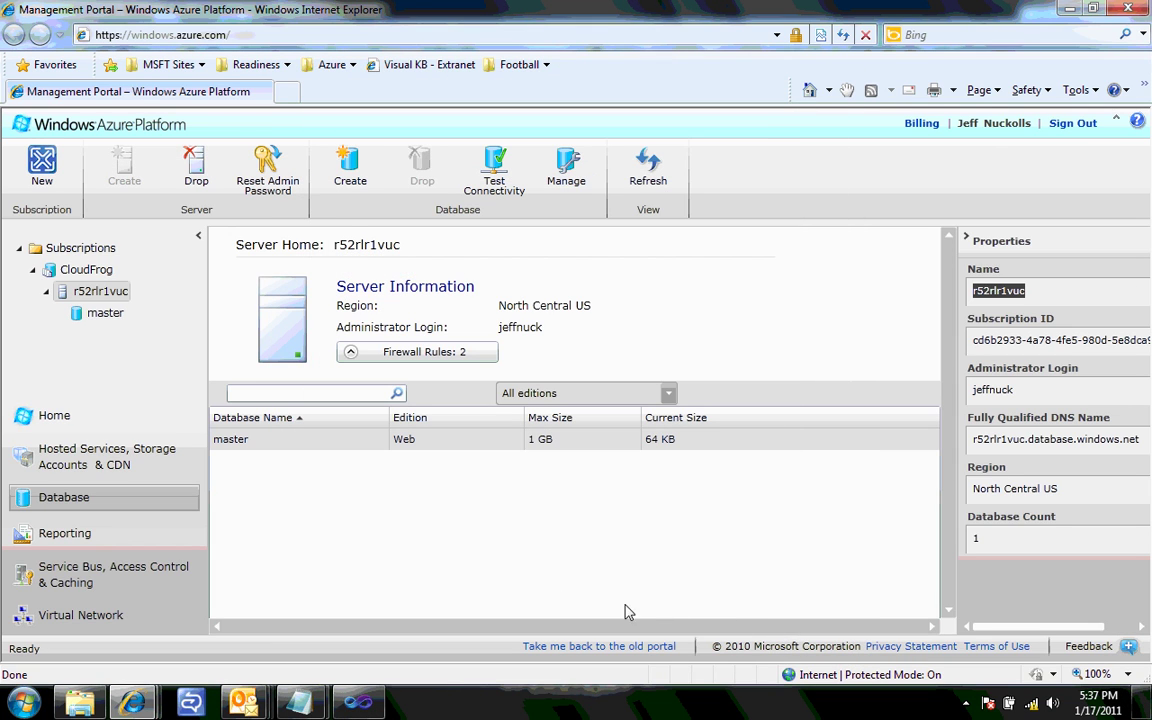
- Refresh the portal, expand CloudFrog and the server, and manage ezAzureDatabase
click(585, 195)
click(650, 178)
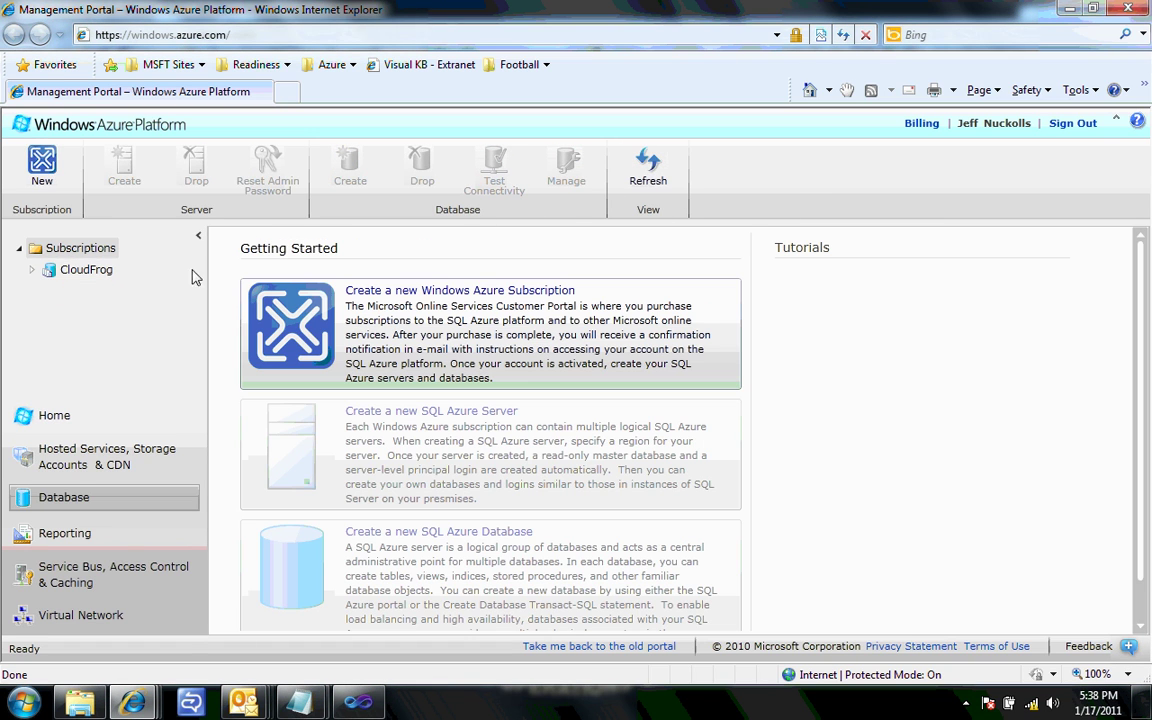
click(32, 270)
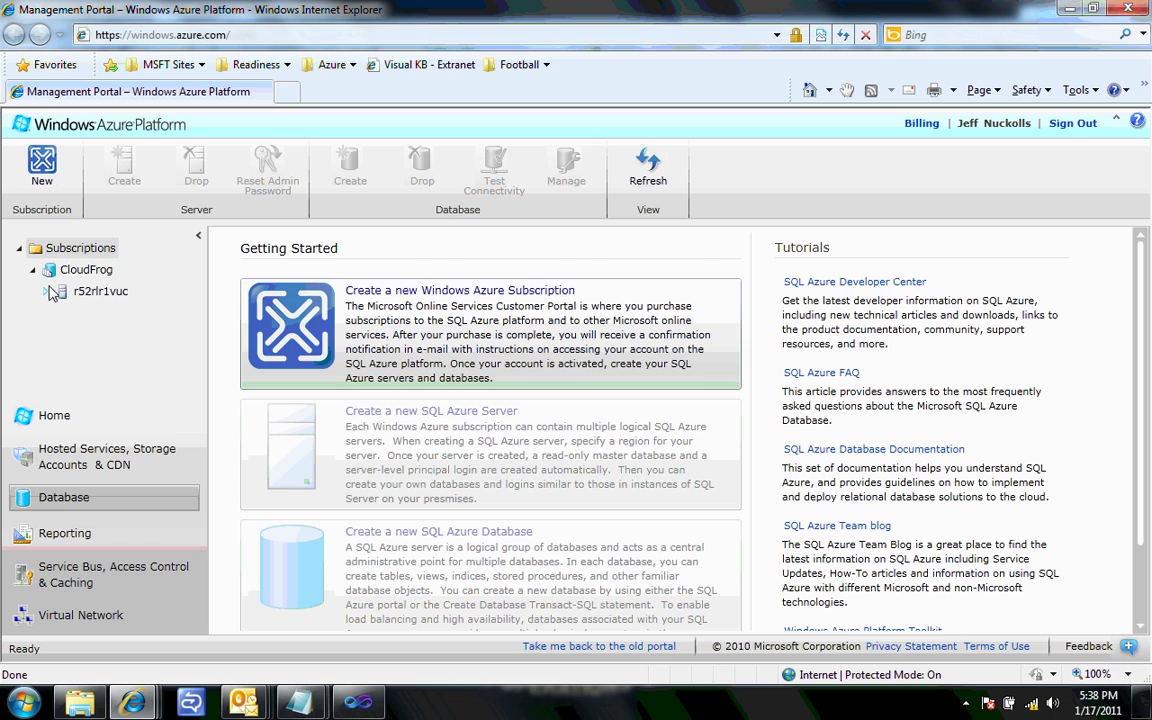
click(46, 291)
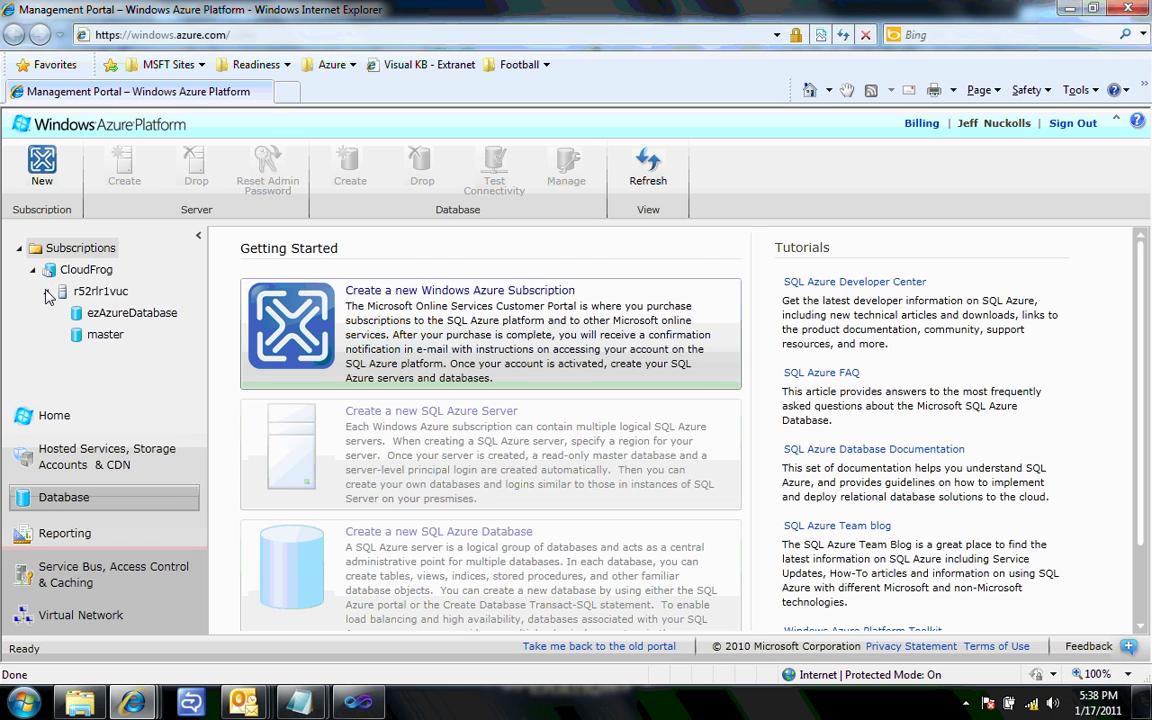
click(115, 320)
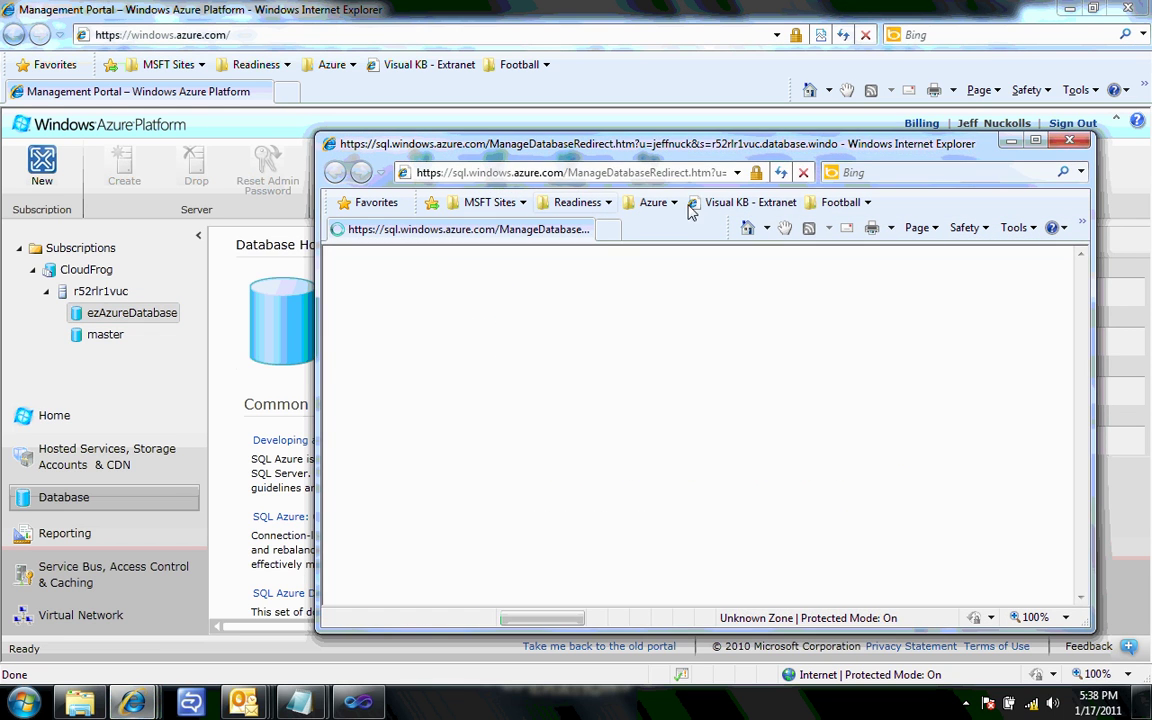
- Sign in to ezAzureDatabase in Database Manager and maximize its window
drag(770, 150, 682, 141)
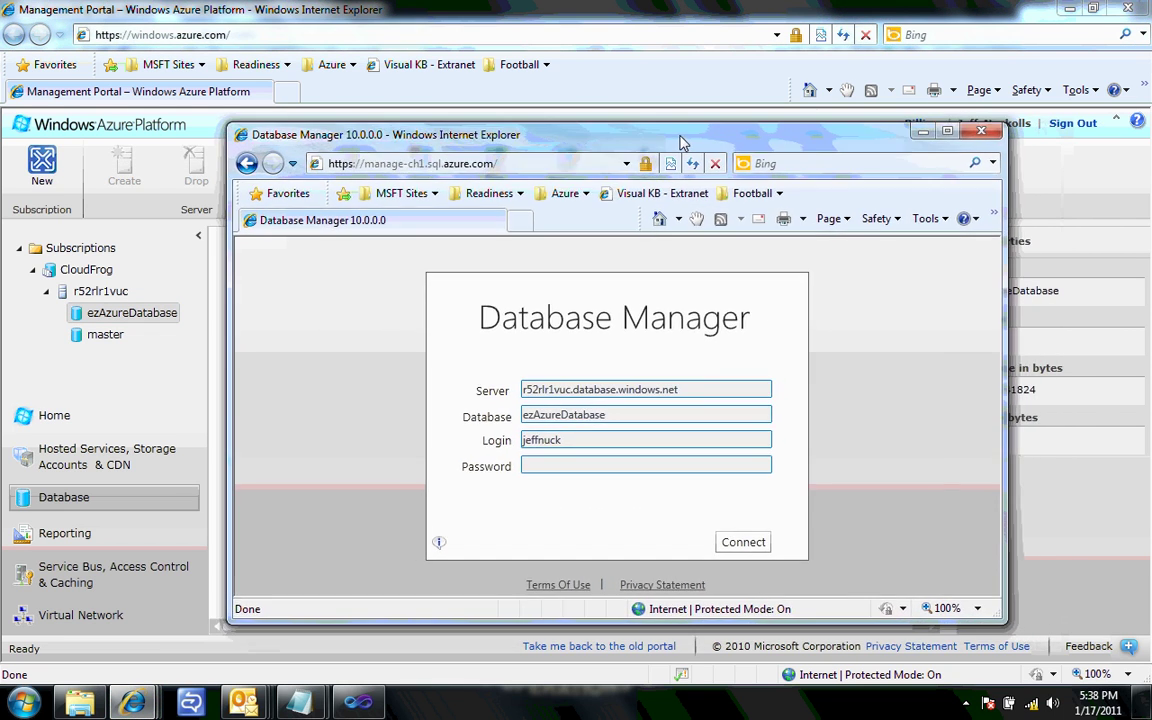
click(541, 464)
text(********)
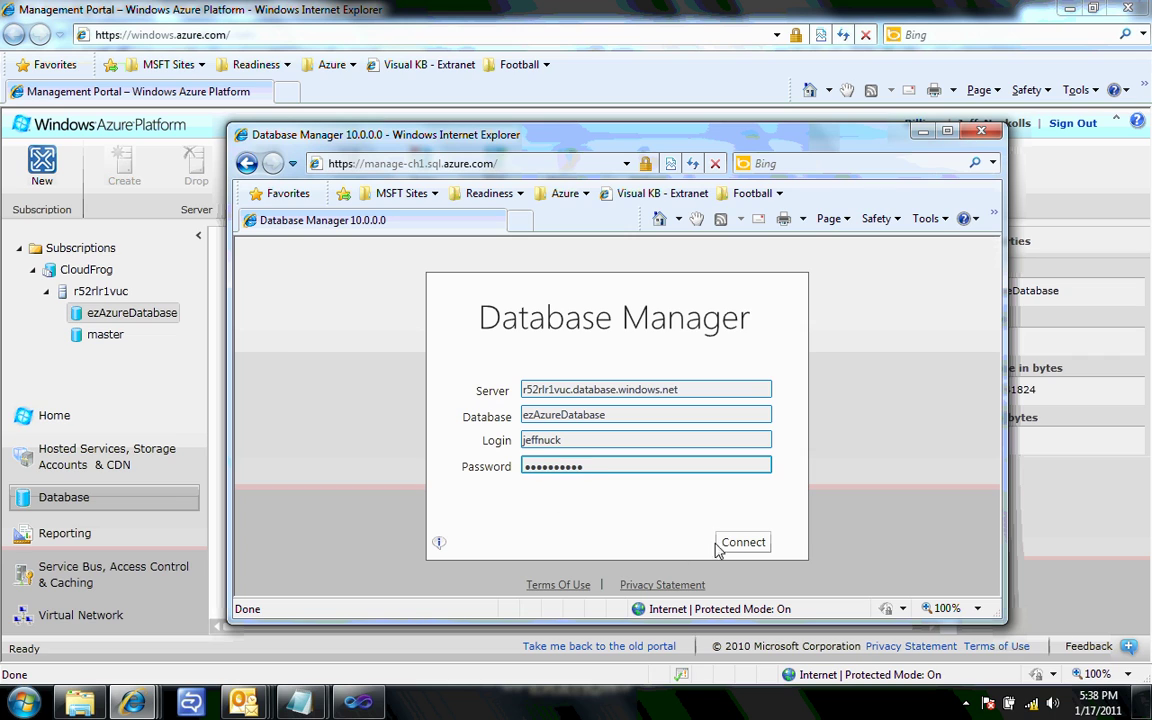
click(738, 546)
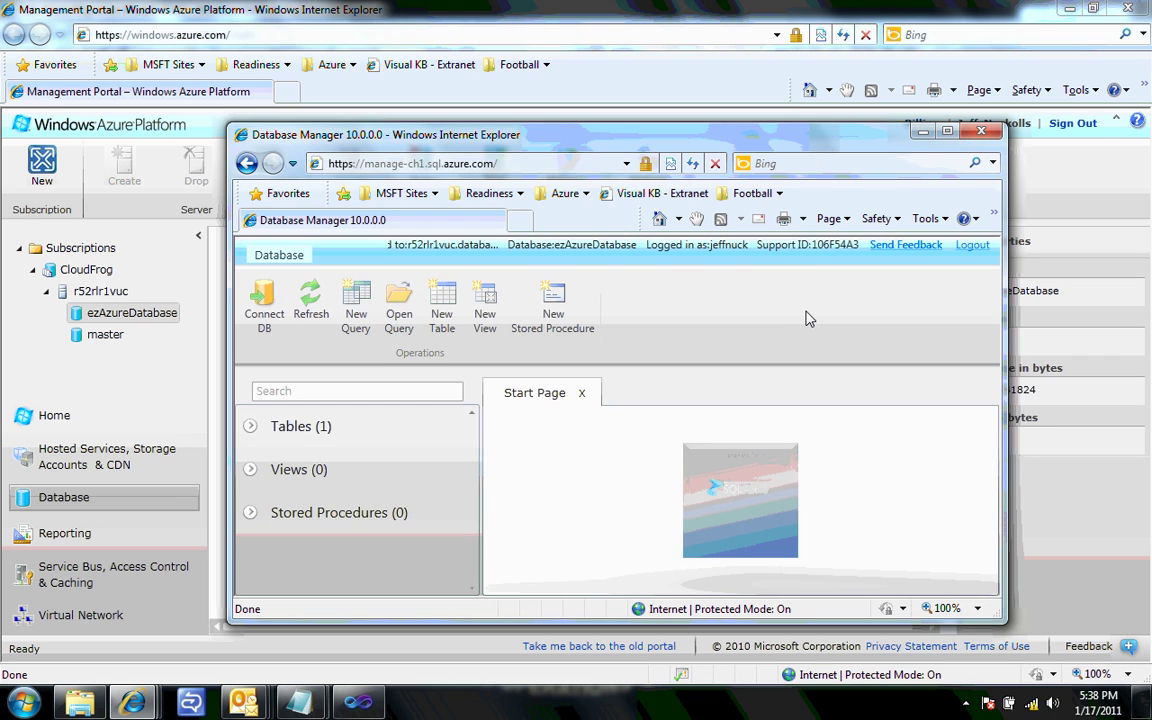
click(946, 133)
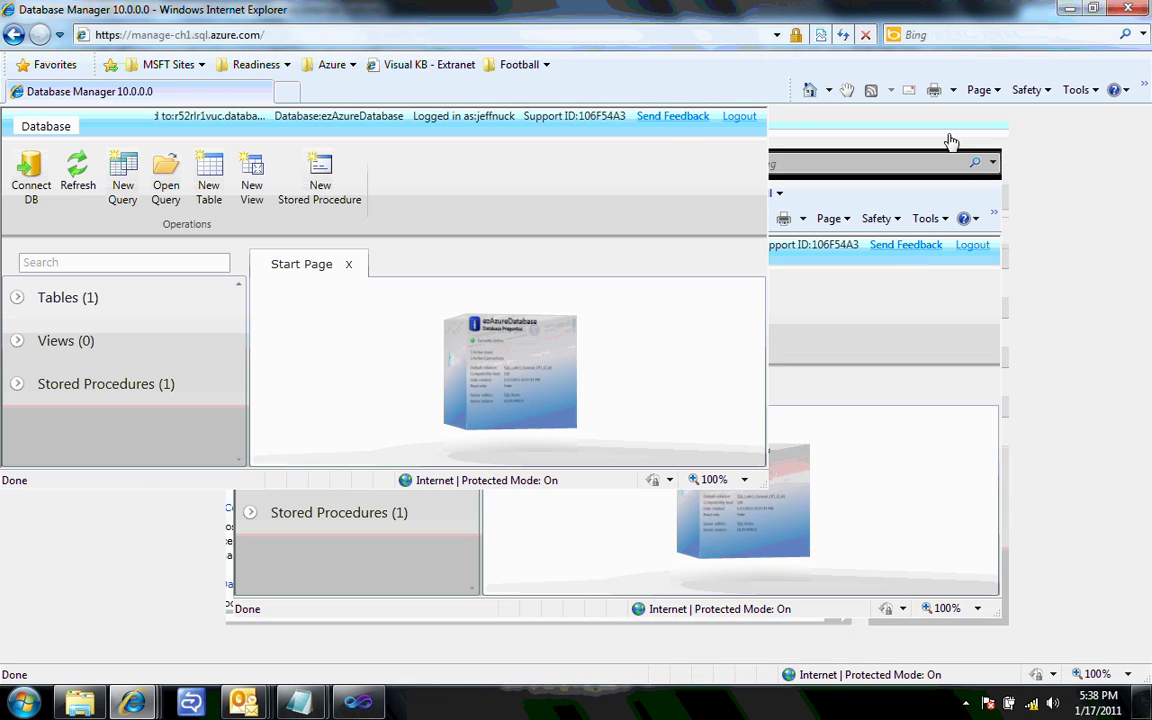
- Inspect dbo.People, AzureSP_GetPeople and People's empty data, then launch SQL Server Management Studio
click(17, 298)
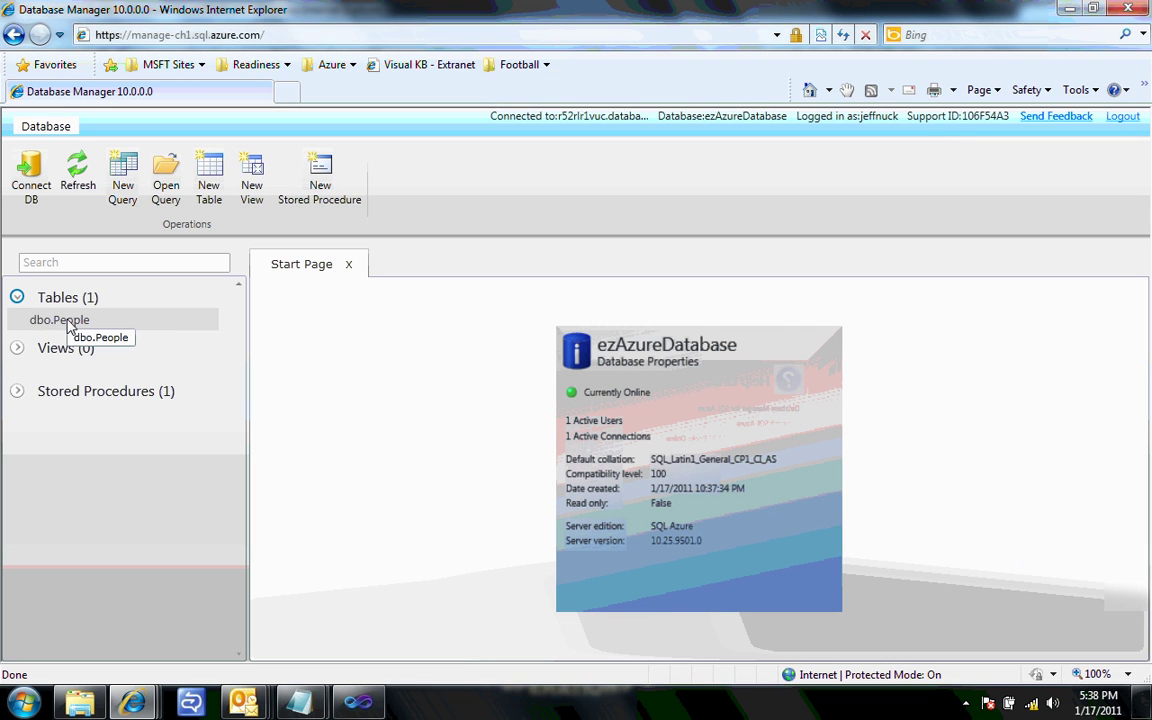
click(68, 322)
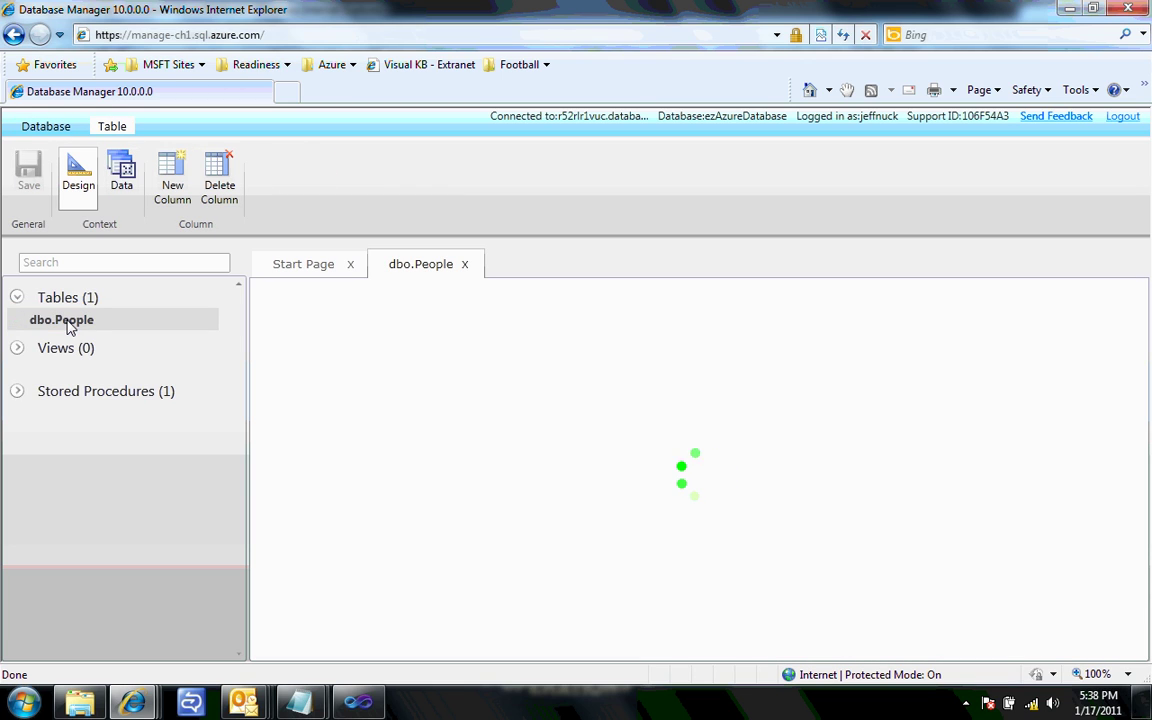
click(18, 391)
click(105, 427)
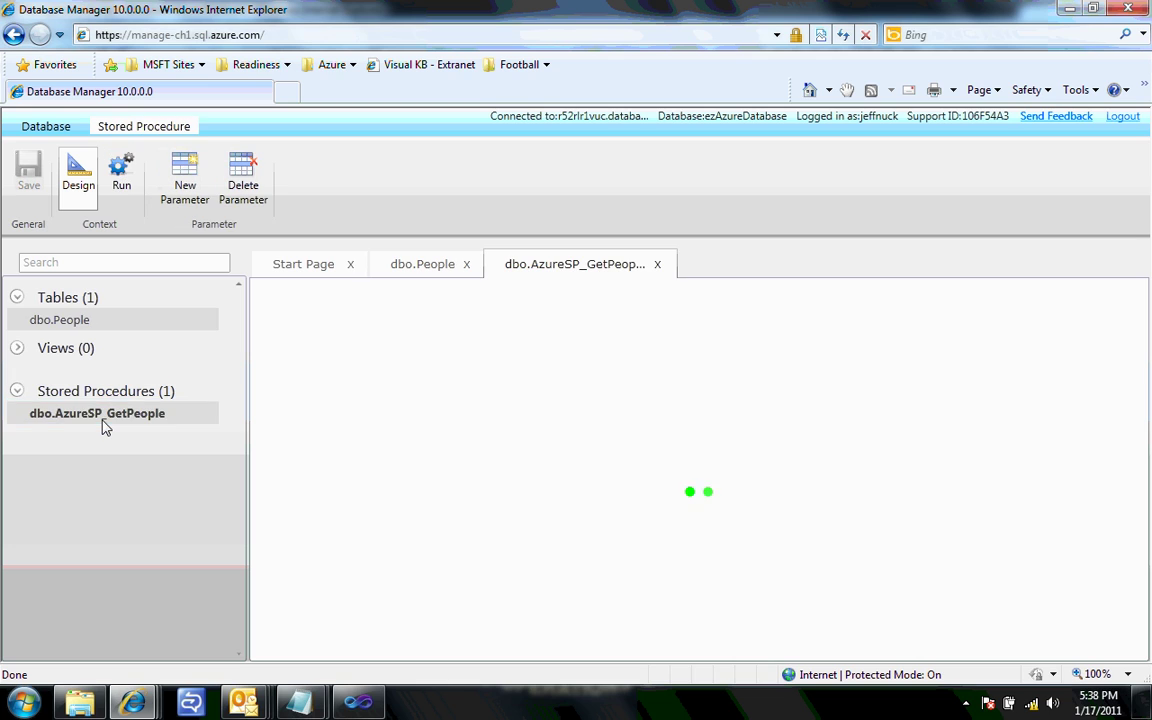
click(66, 322)
click(124, 192)
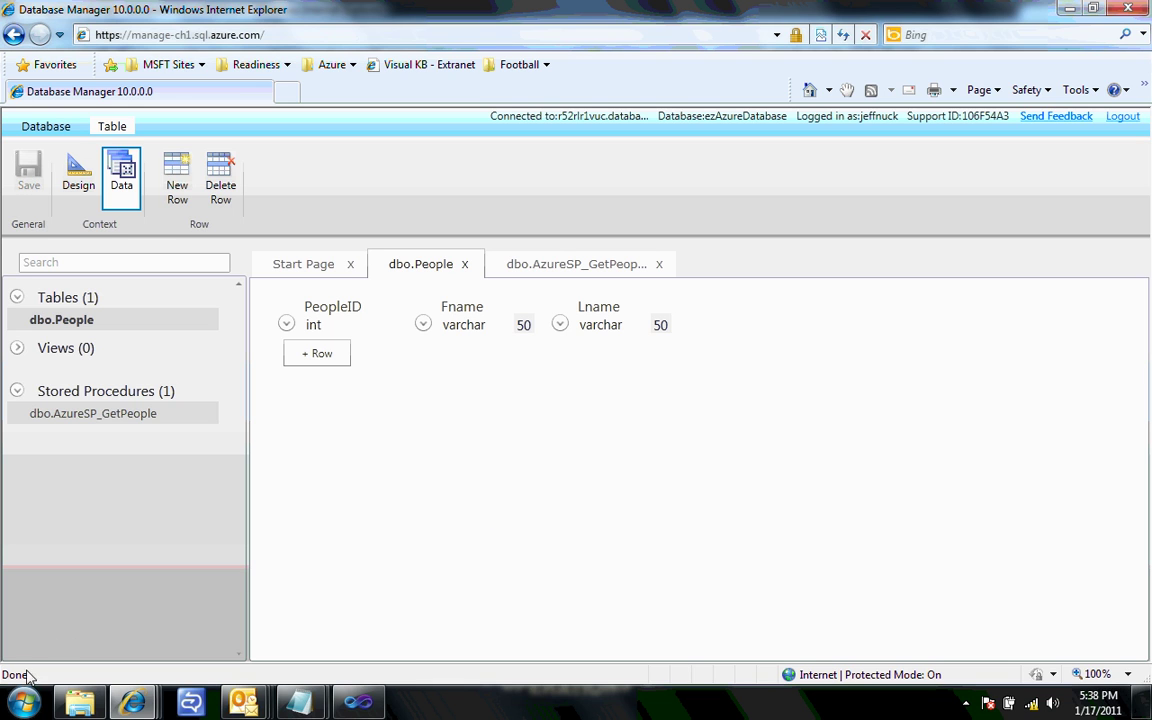
click(24, 703)
click(150, 399)
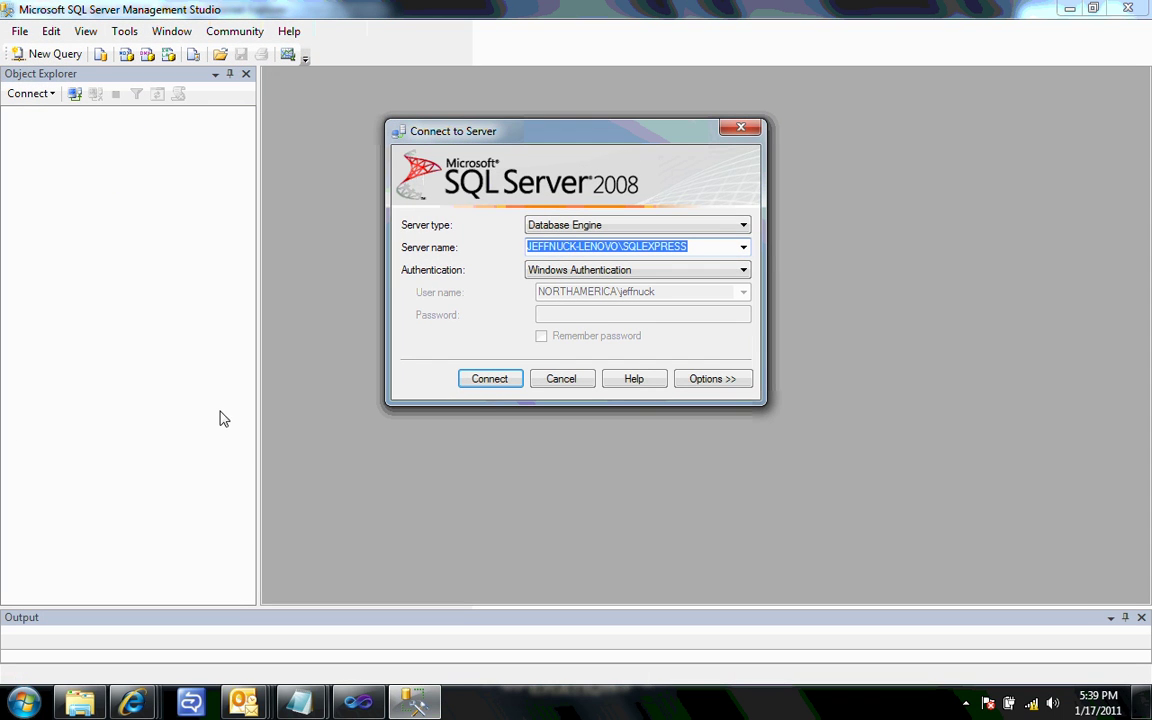
- Connect to local SQLEXPRESS and start Tasks > Export Data on LocalDatabase
click(509, 384)
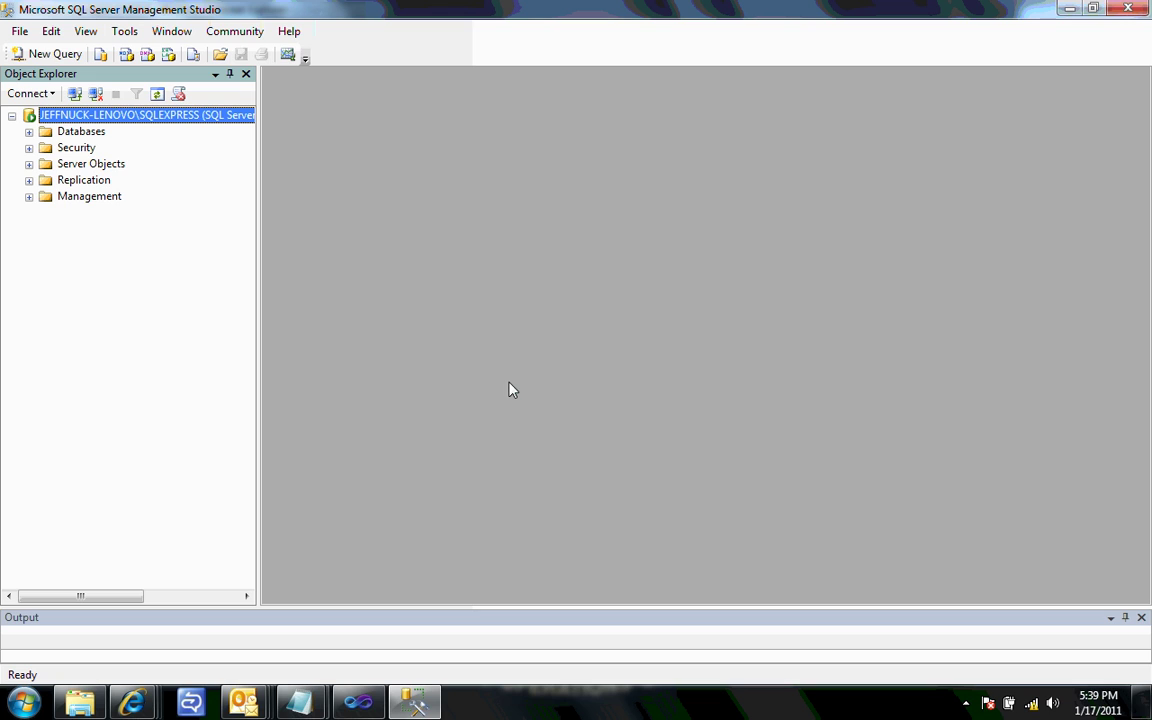
click(29, 132)
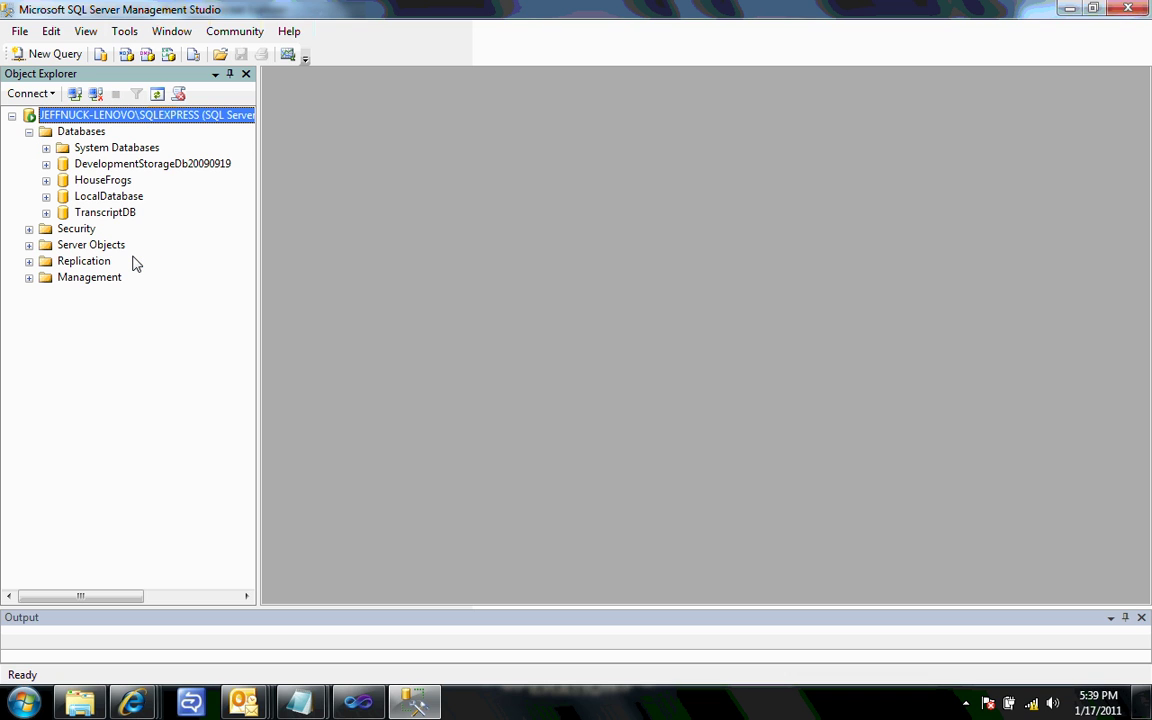
right_click(90, 200)
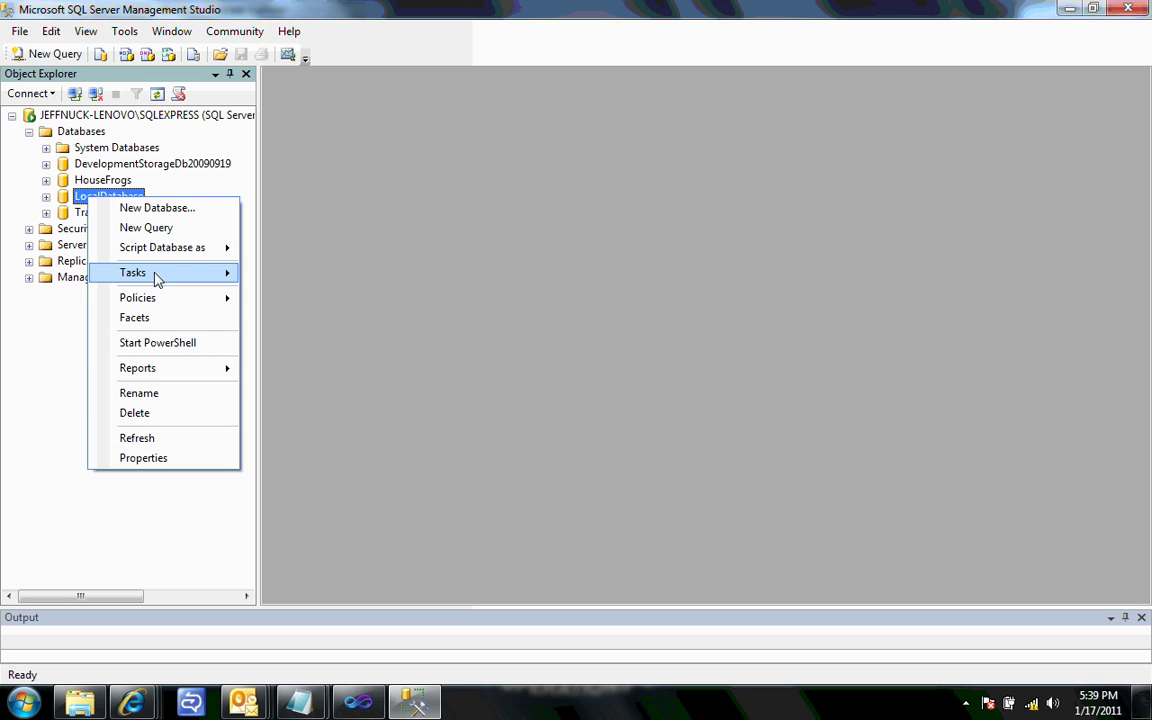
mouse_move(150, 275)
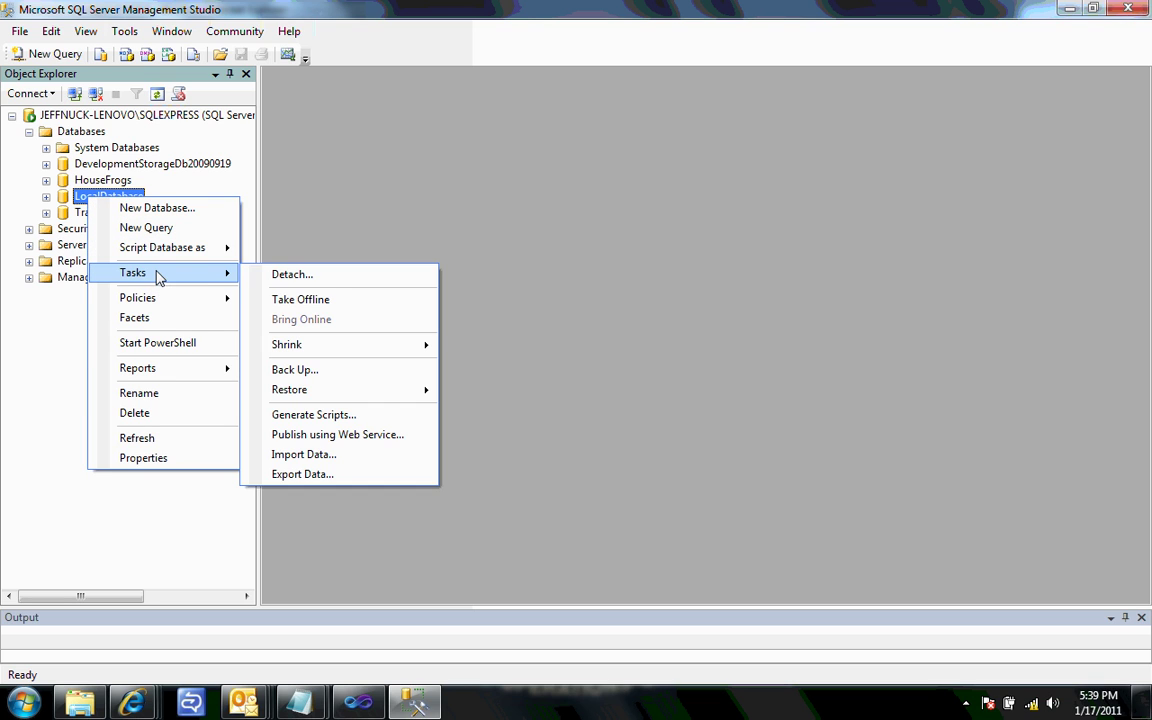
click(323, 476)
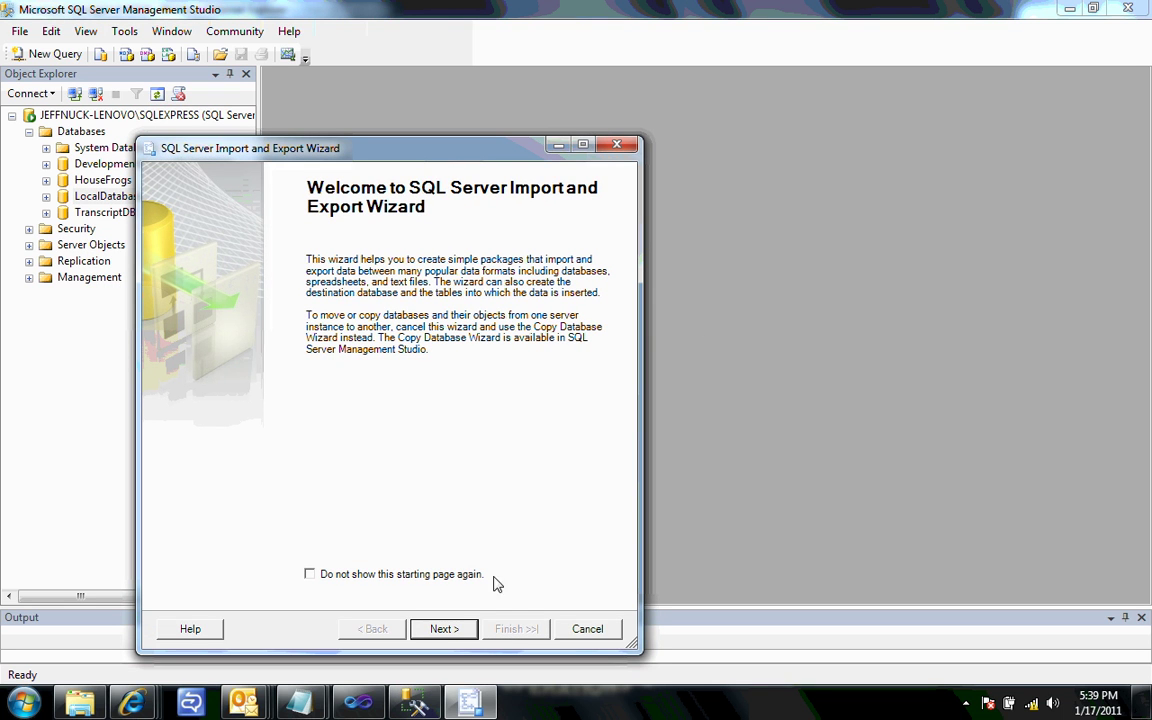
- Pass the Welcome page and accept LocalDatabase as the export source
click(444, 629)
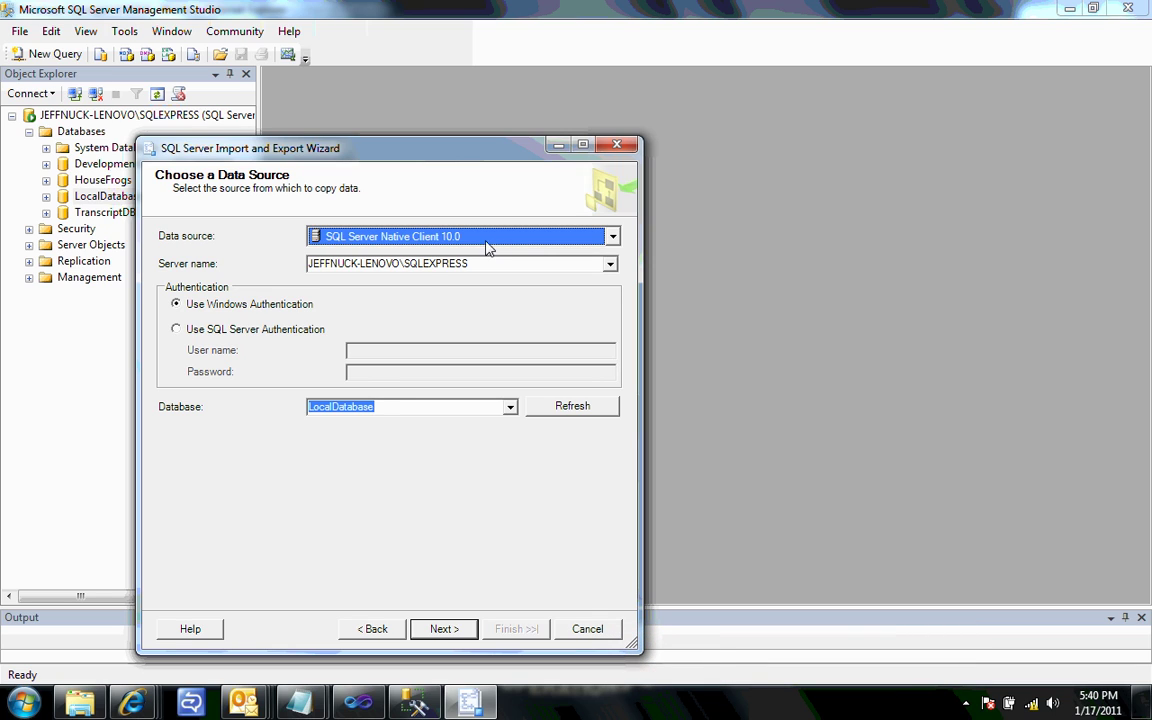
click(444, 629)
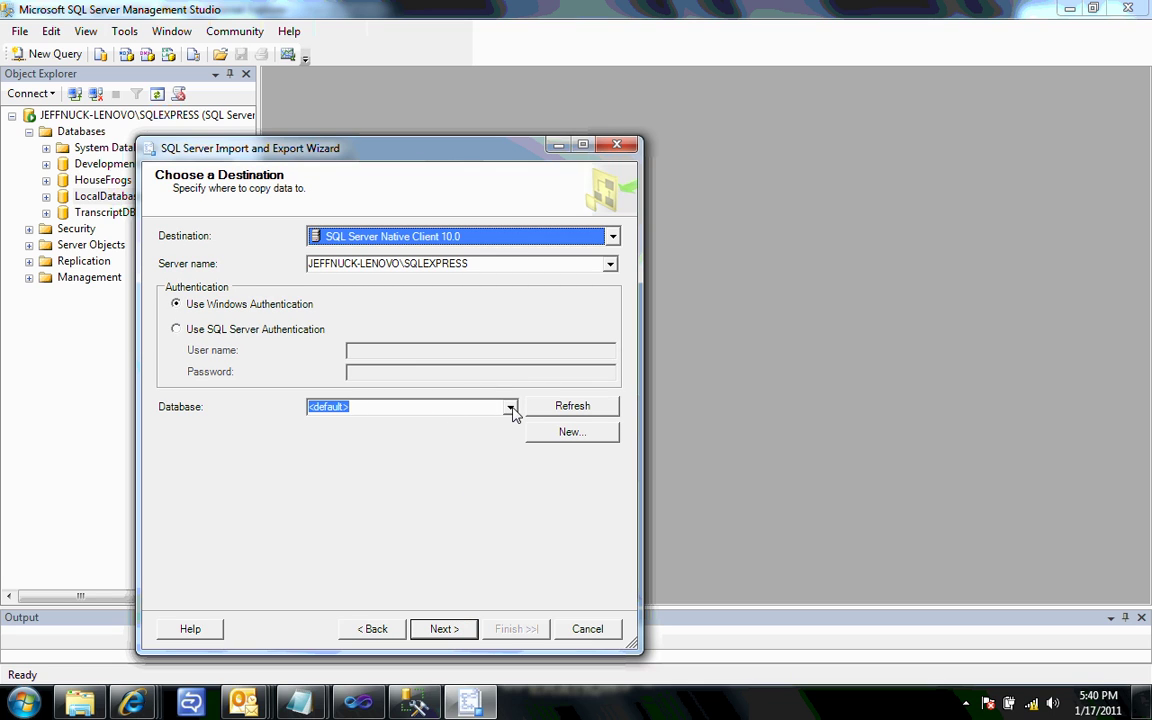
- Set the destination provider to .Net Framework Data Provider for SqlServer
click(612, 237)
scroll(620, 291, up, 2)
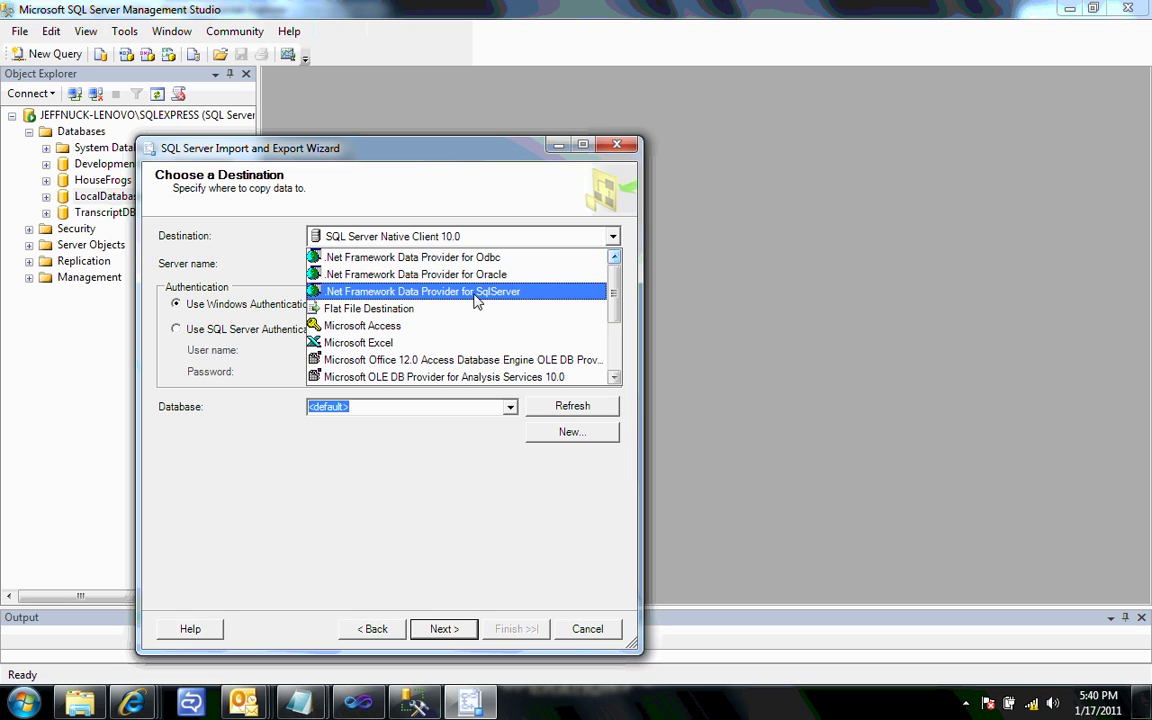
click(440, 291)
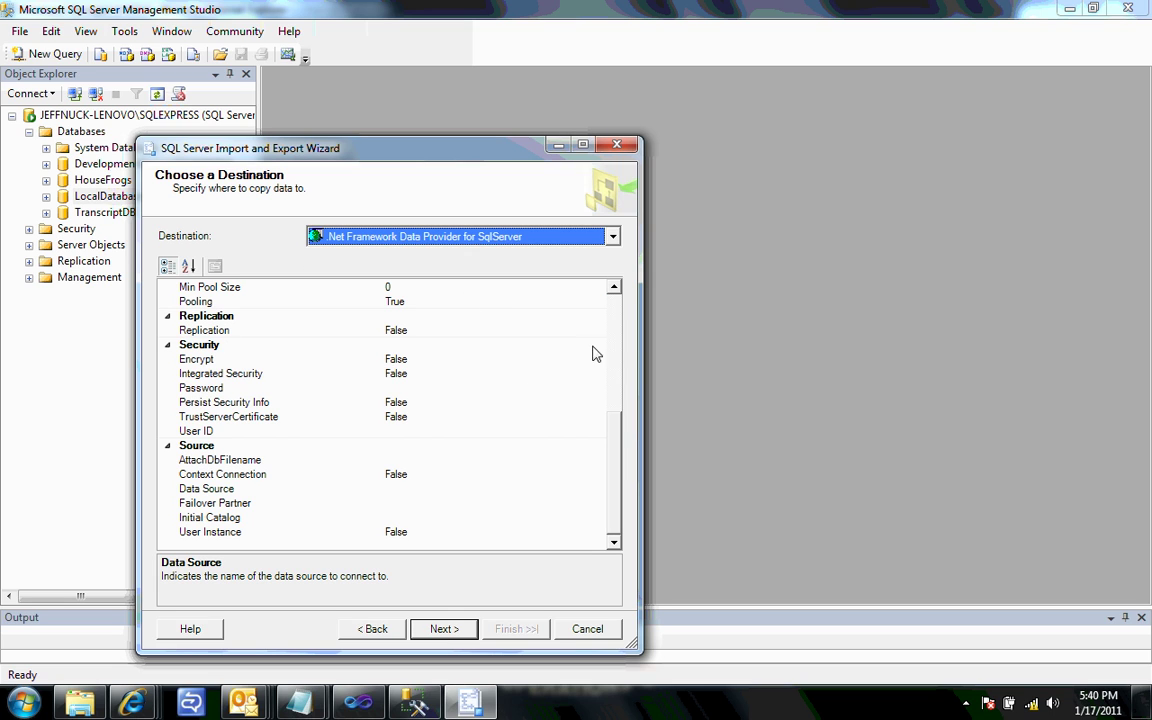
mouse_move(615, 430)
mouse_down()
mouse_move(619, 310)
mouse_move(626, 424)
mouse_up()
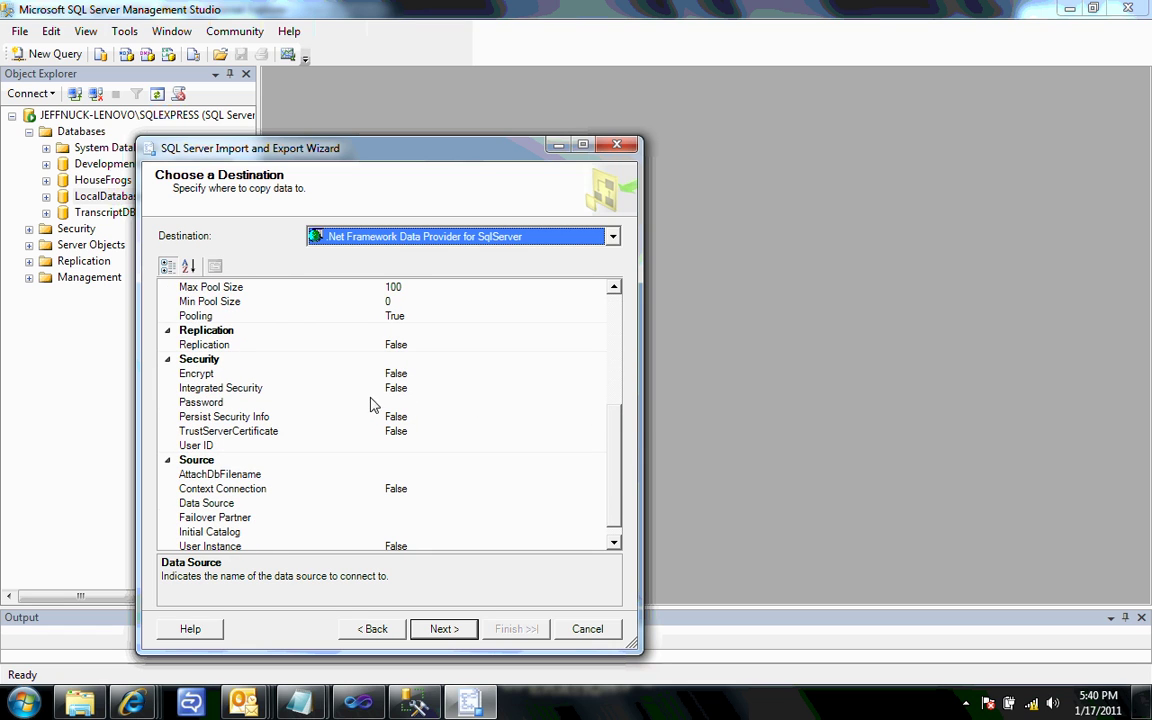
- Enter the Azure login user ID and password, then select the Data Source property
click(428, 445)
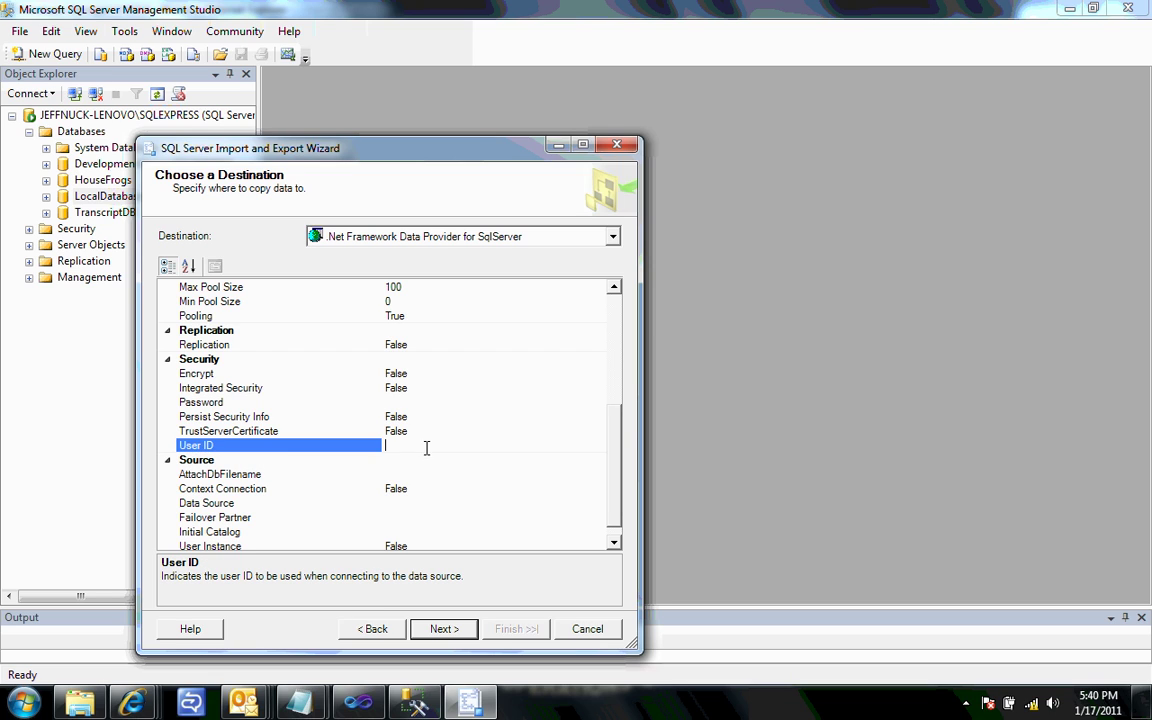
click(416, 401)
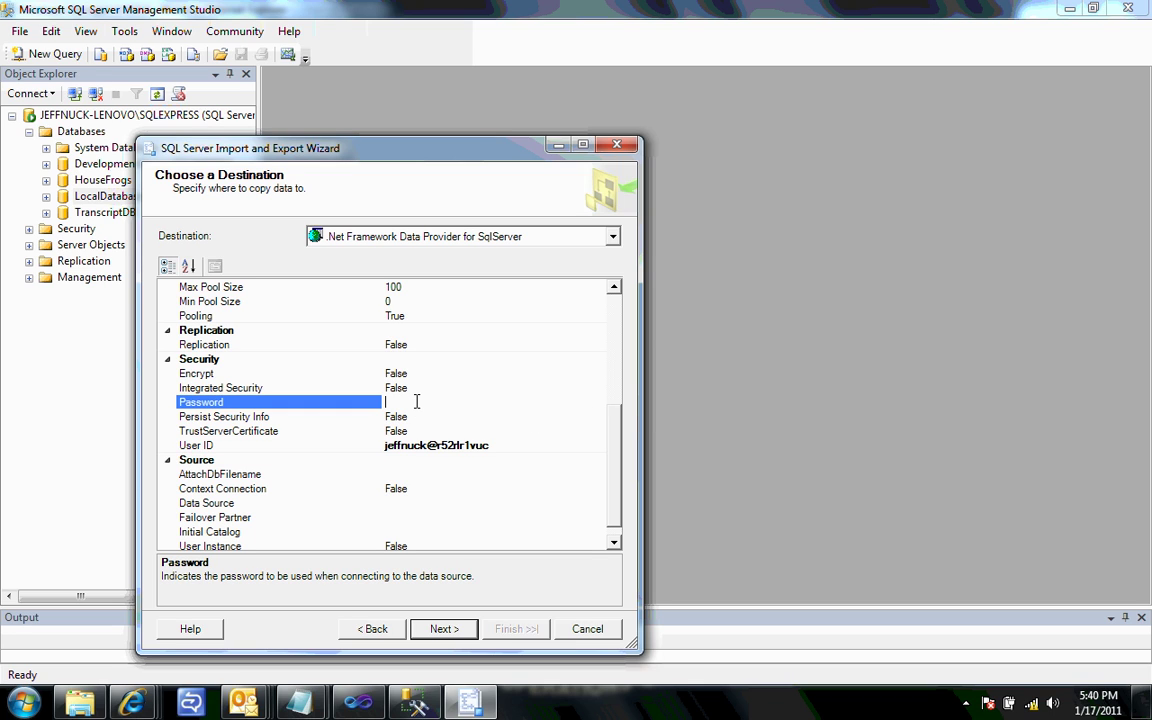
text(********)
scroll(557, 440, down, 1)
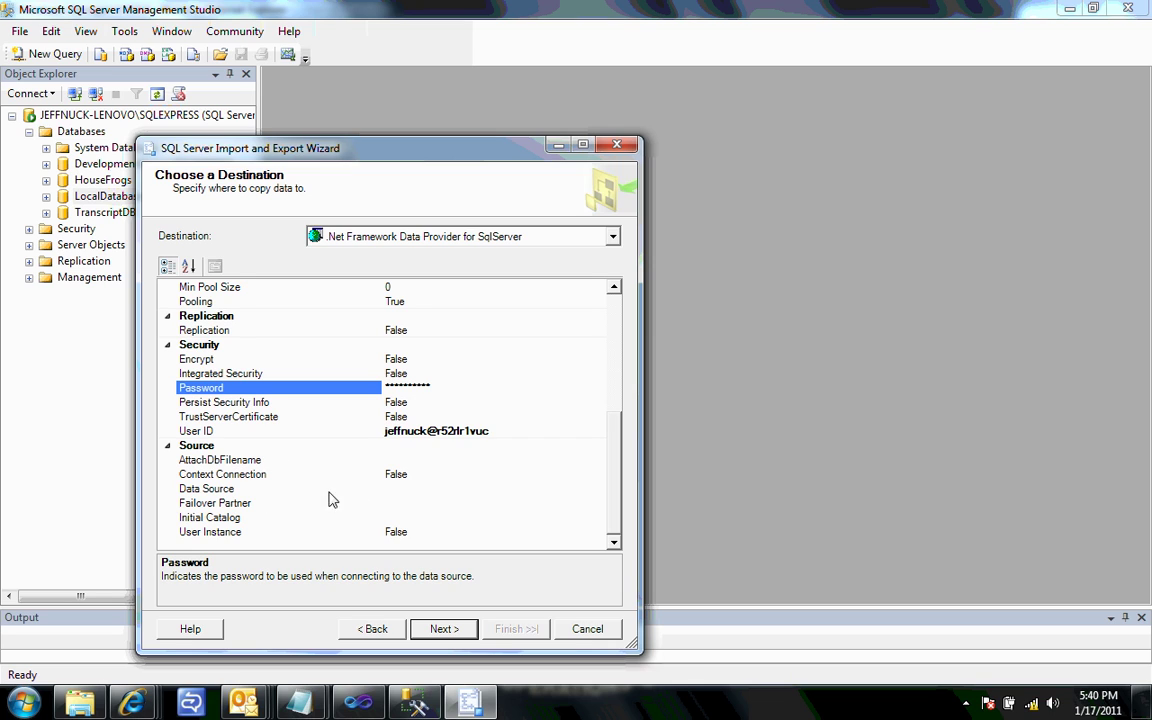
click(416, 488)
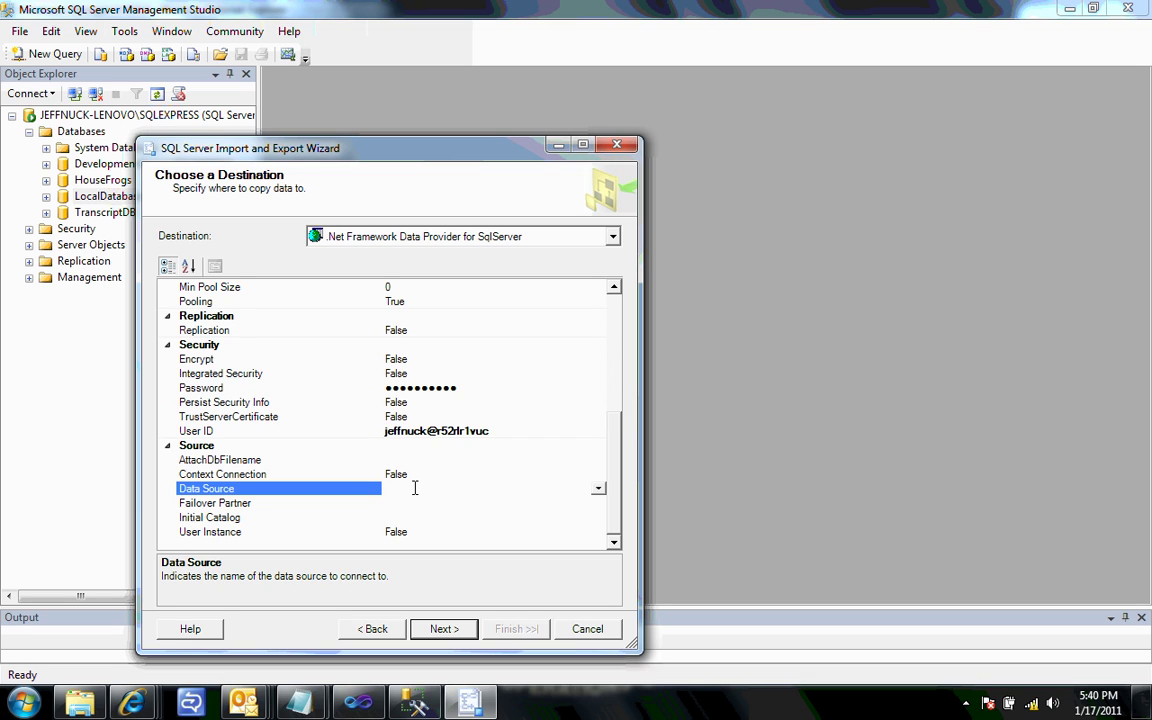
click(133, 705)
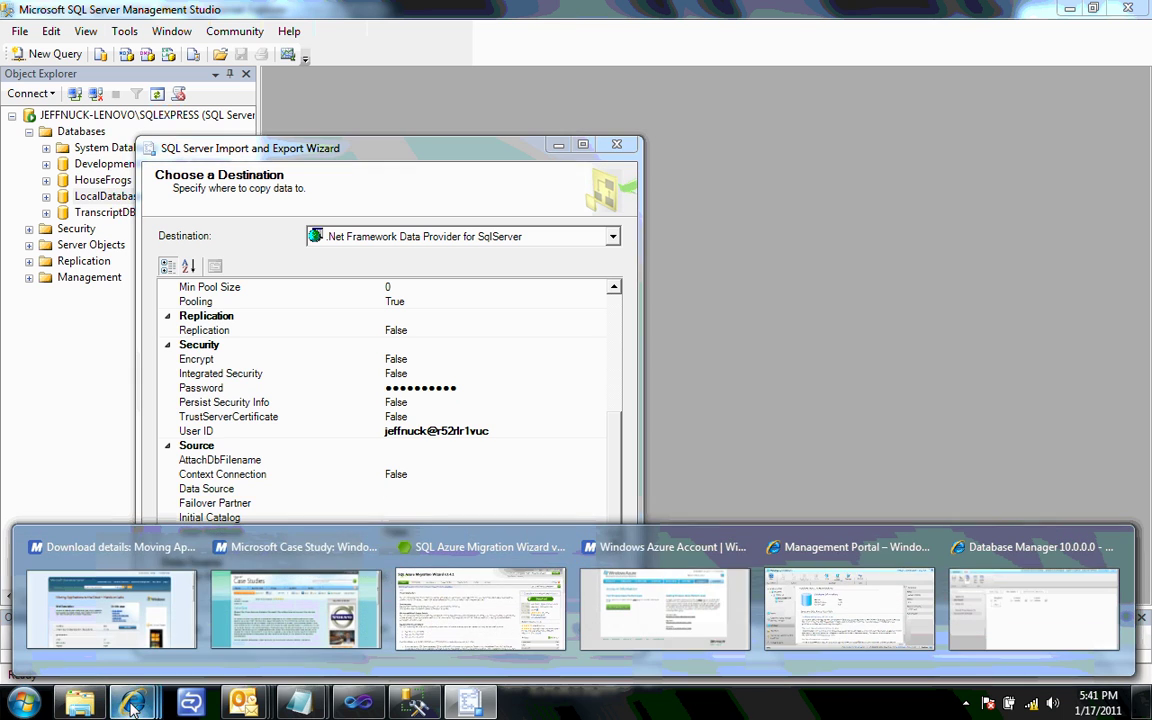
- Copy the server's fully qualified DNS name r52rlr1vuc.database.windows.net from the Azure portal
click(820, 615)
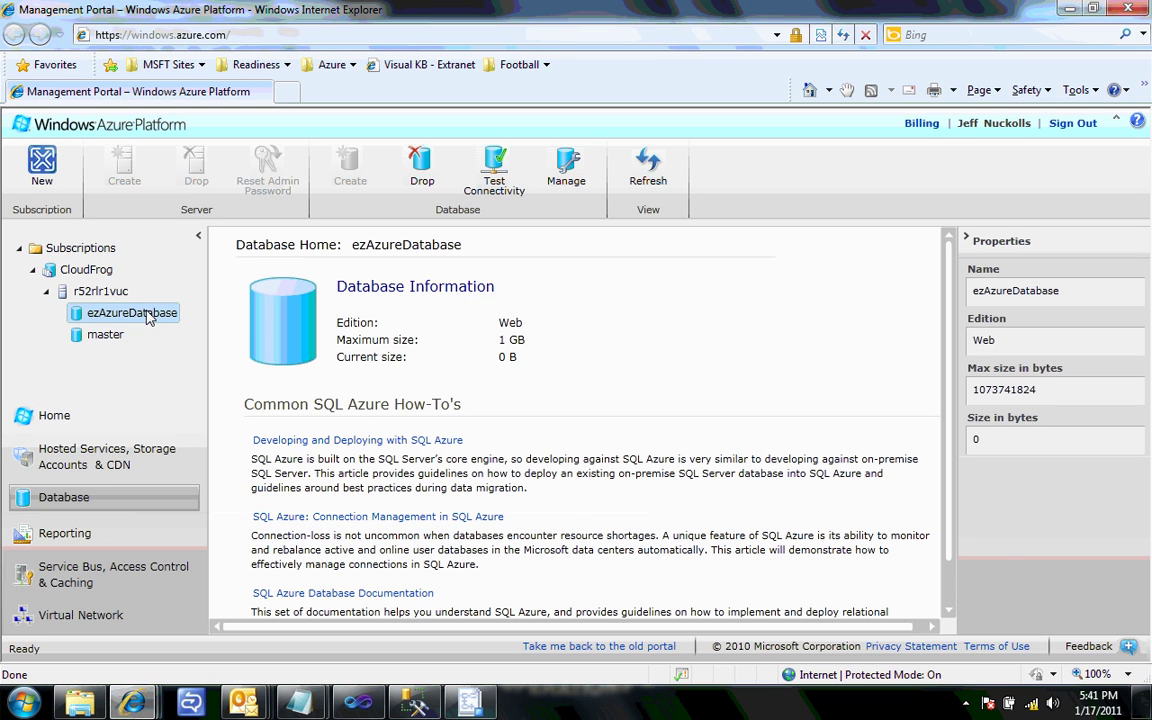
click(110, 290)
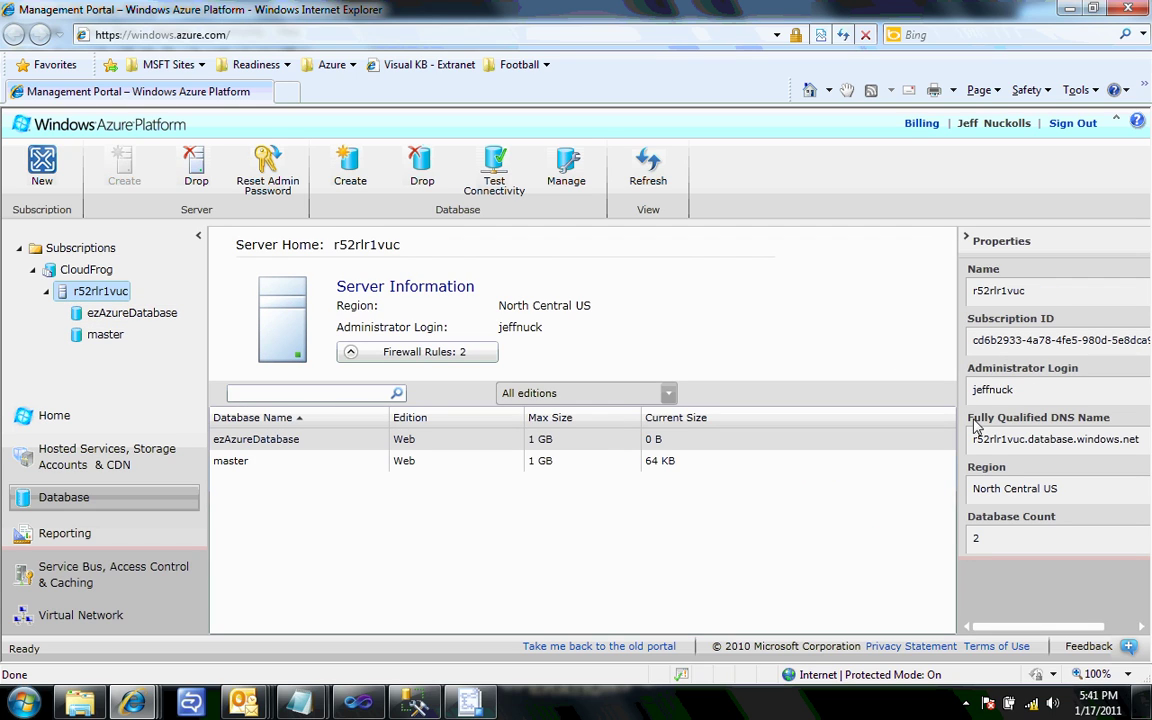
drag(975, 439, 1143, 443)
key(ctrl+c)
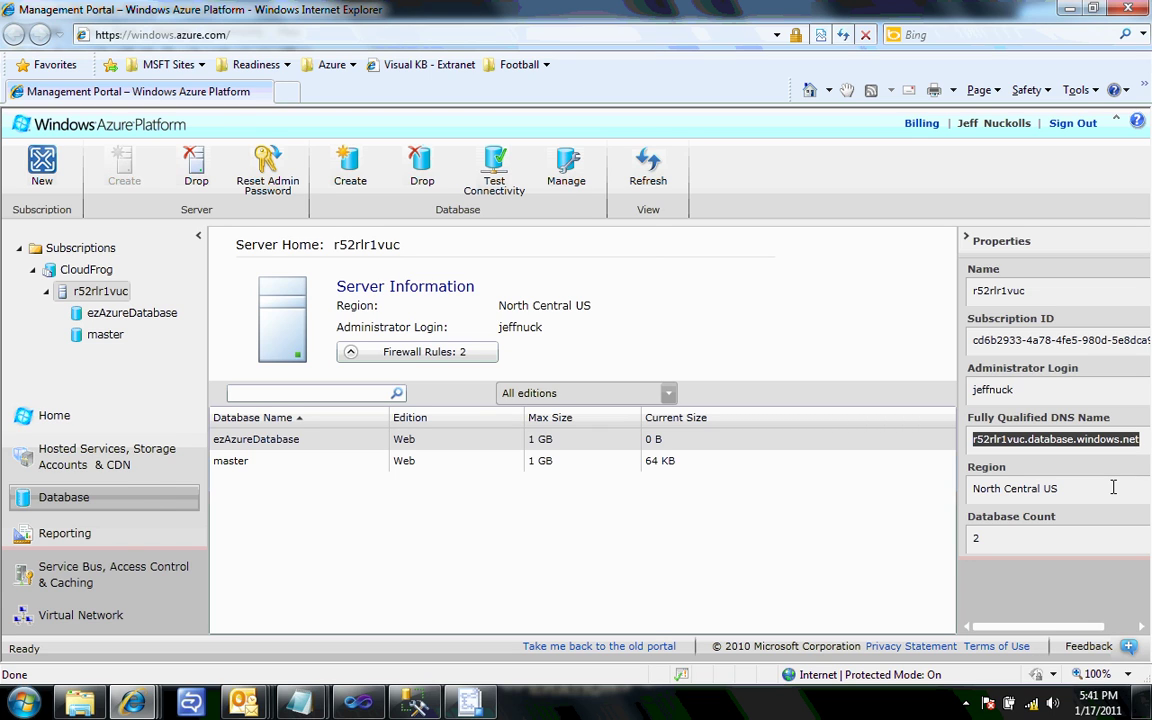
key(alt+Tab)
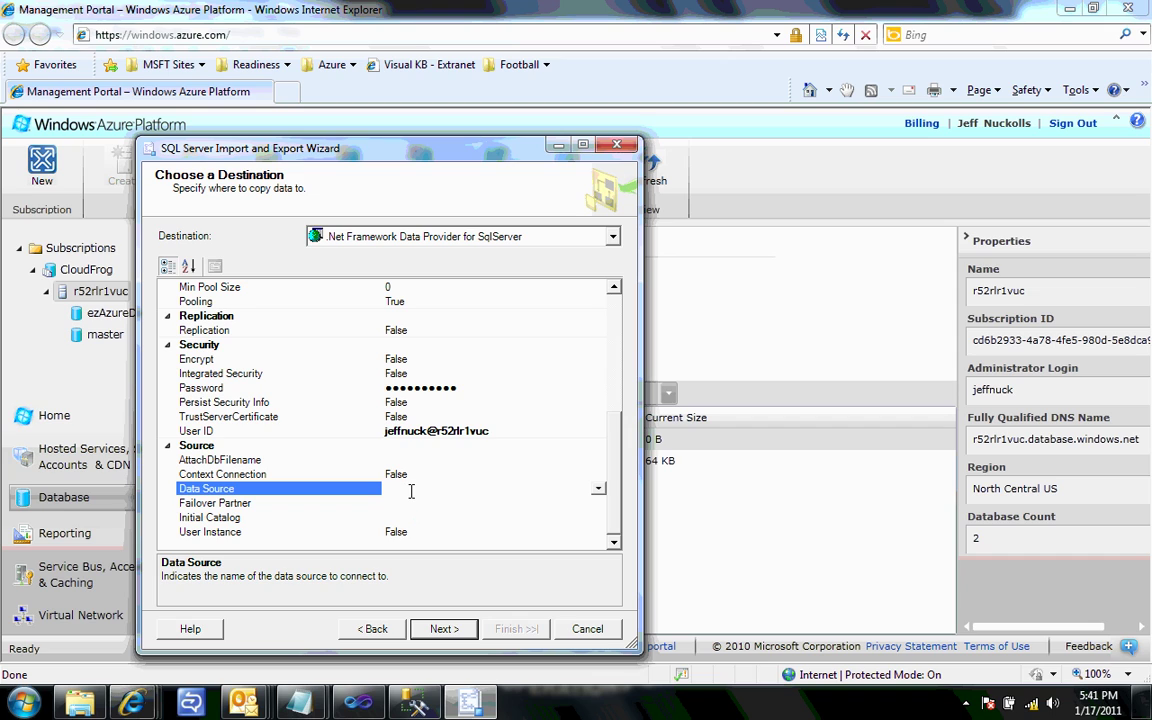
- Set Data Source to r52rlr1vuc.database.windows.net and Initial Catalog to ezAzureDatabase, then continue
key(ctrl+v)
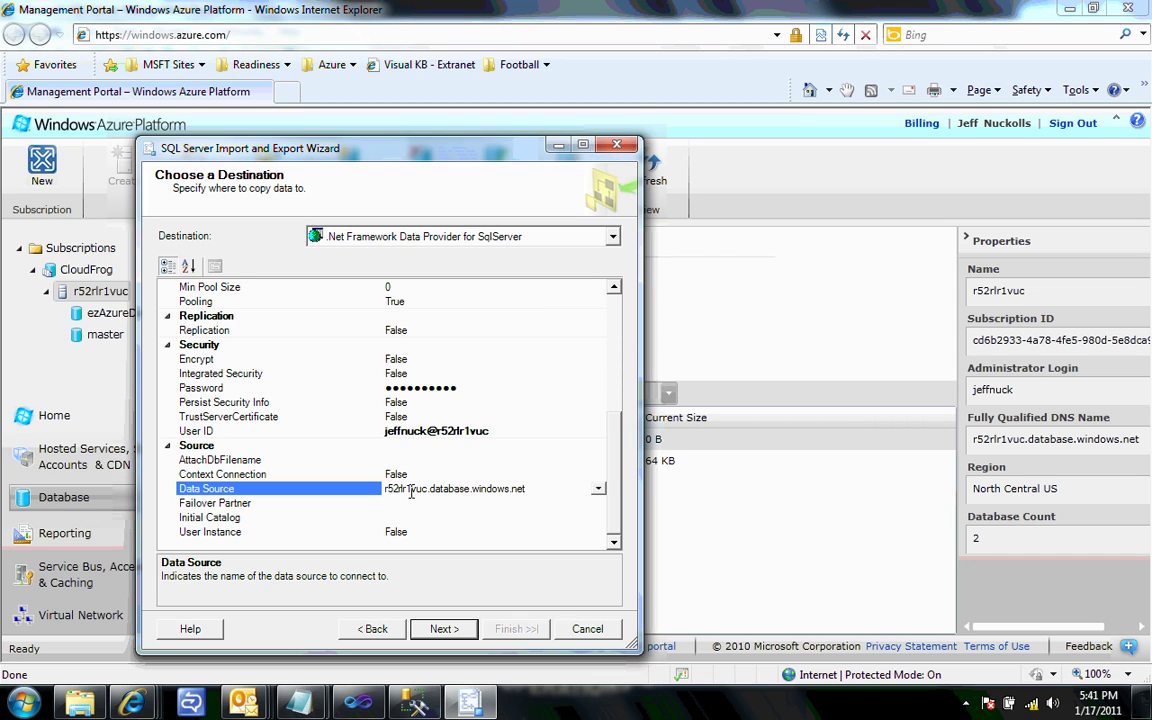
click(435, 517)
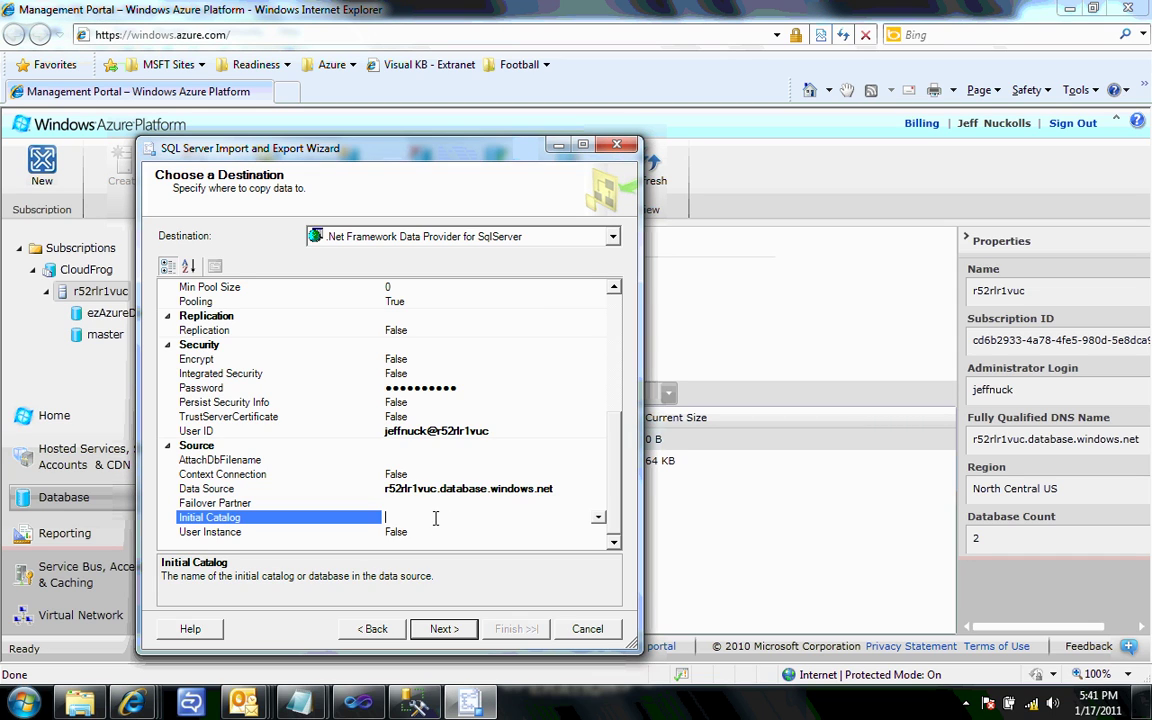
click(598, 517)
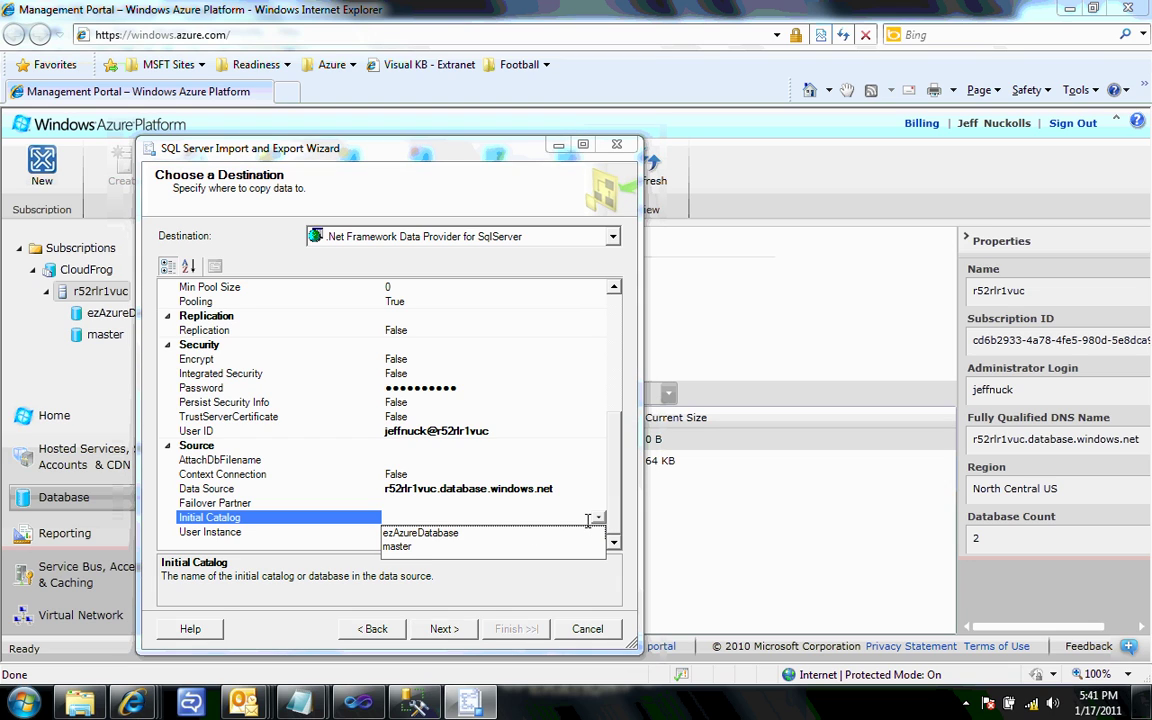
click(422, 535)
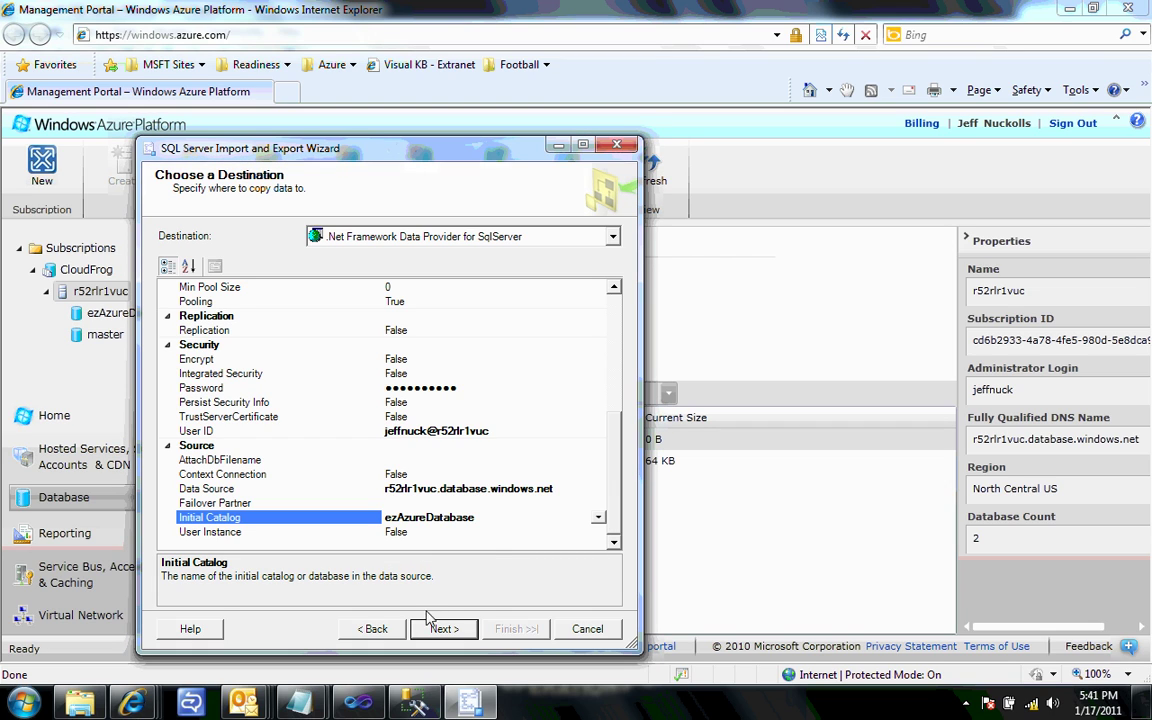
click(456, 634)
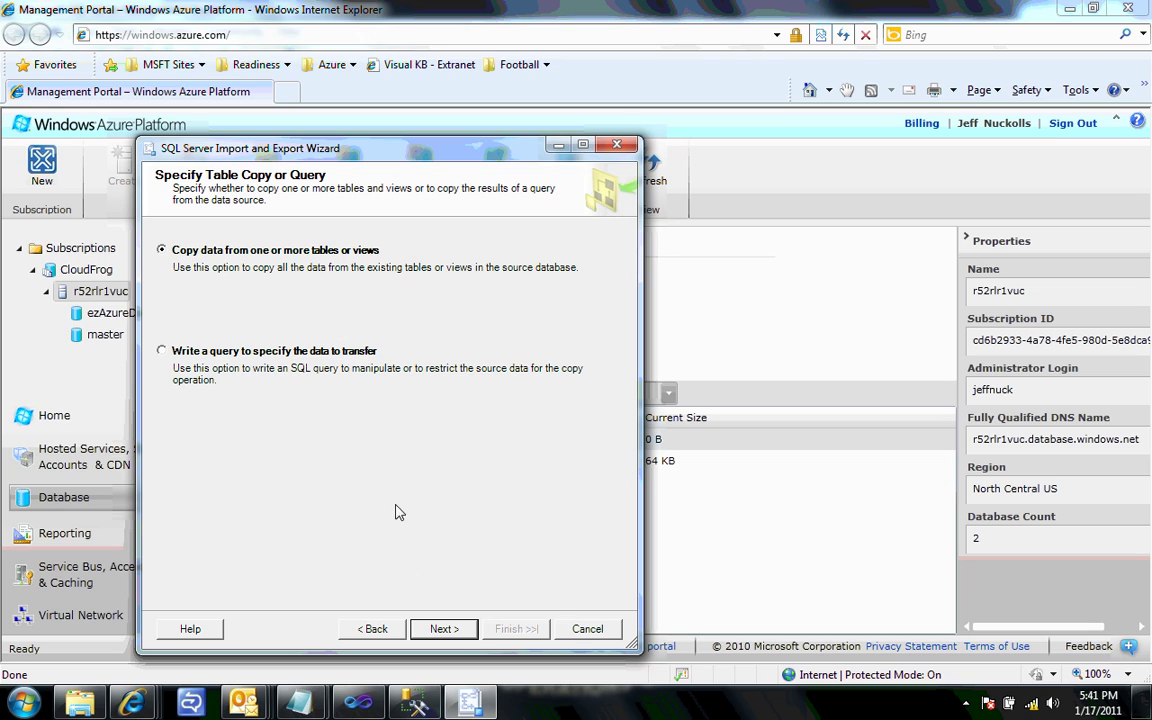
- Copy the whole People table with PeopleID's destination set to <ignore>
click(453, 628)
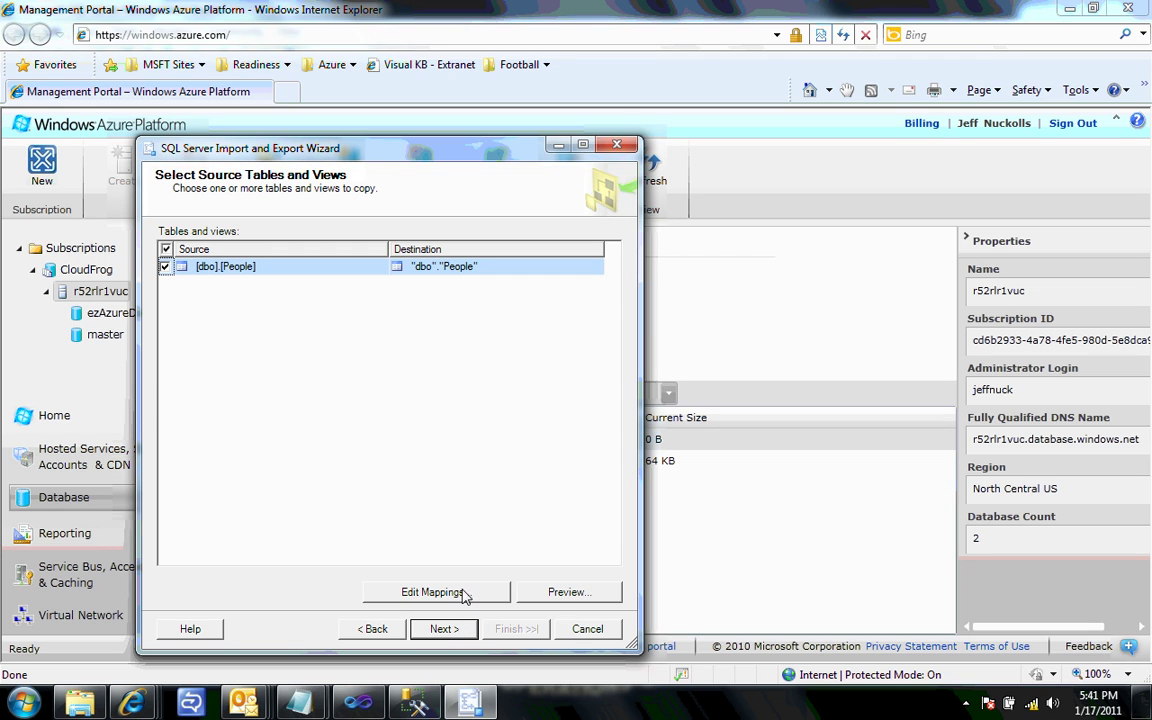
click(478, 592)
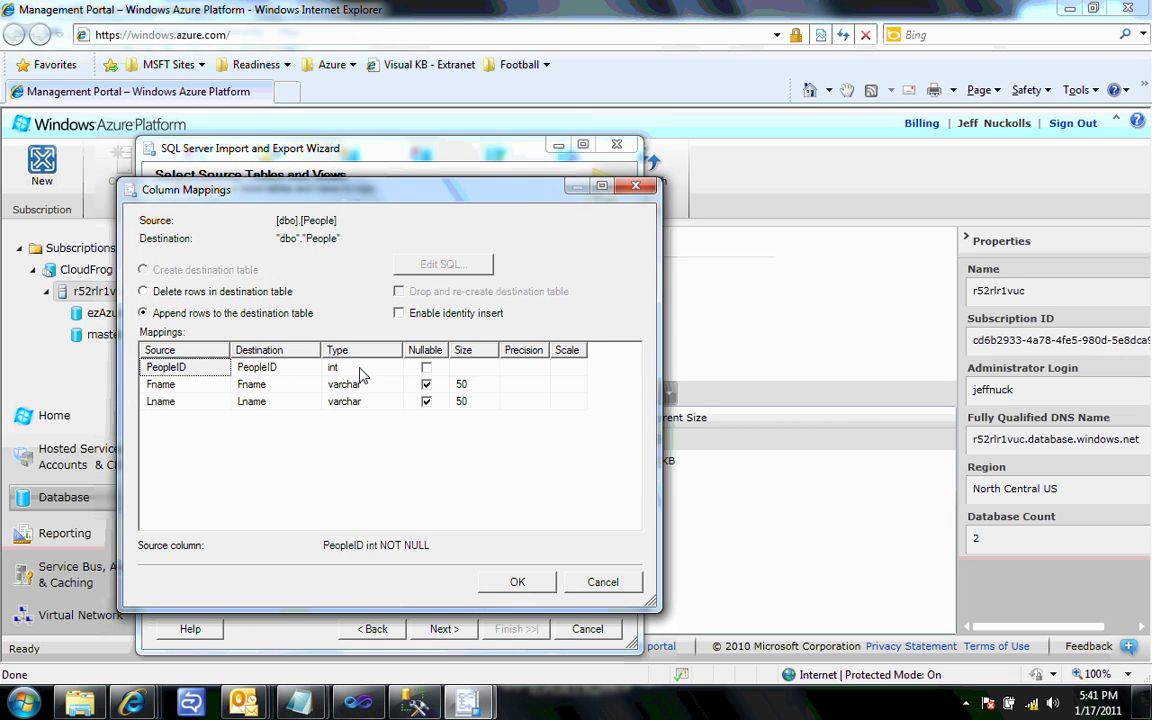
click(308, 369)
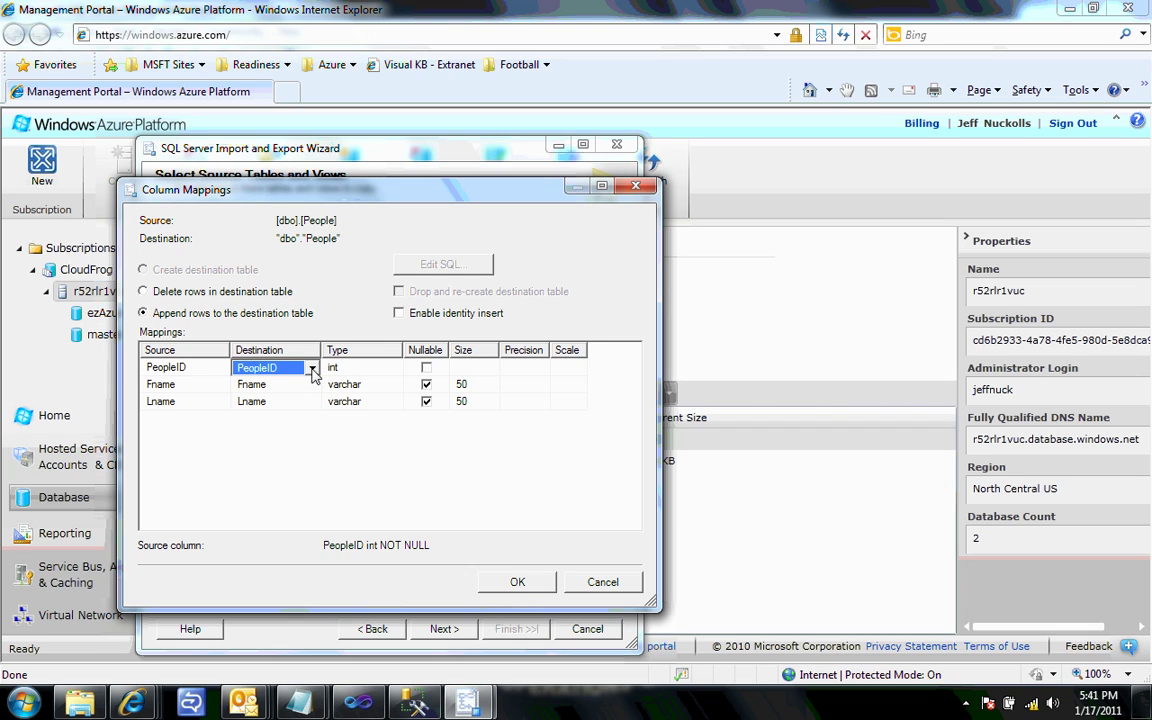
click(312, 369)
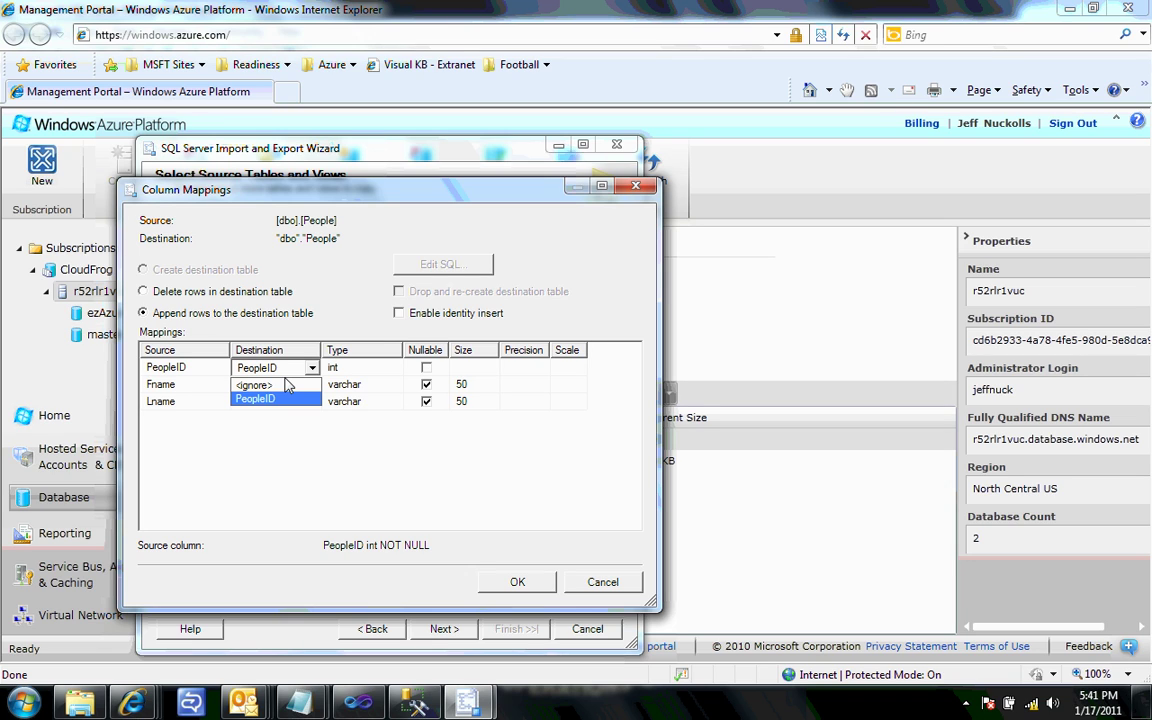
click(453, 628)
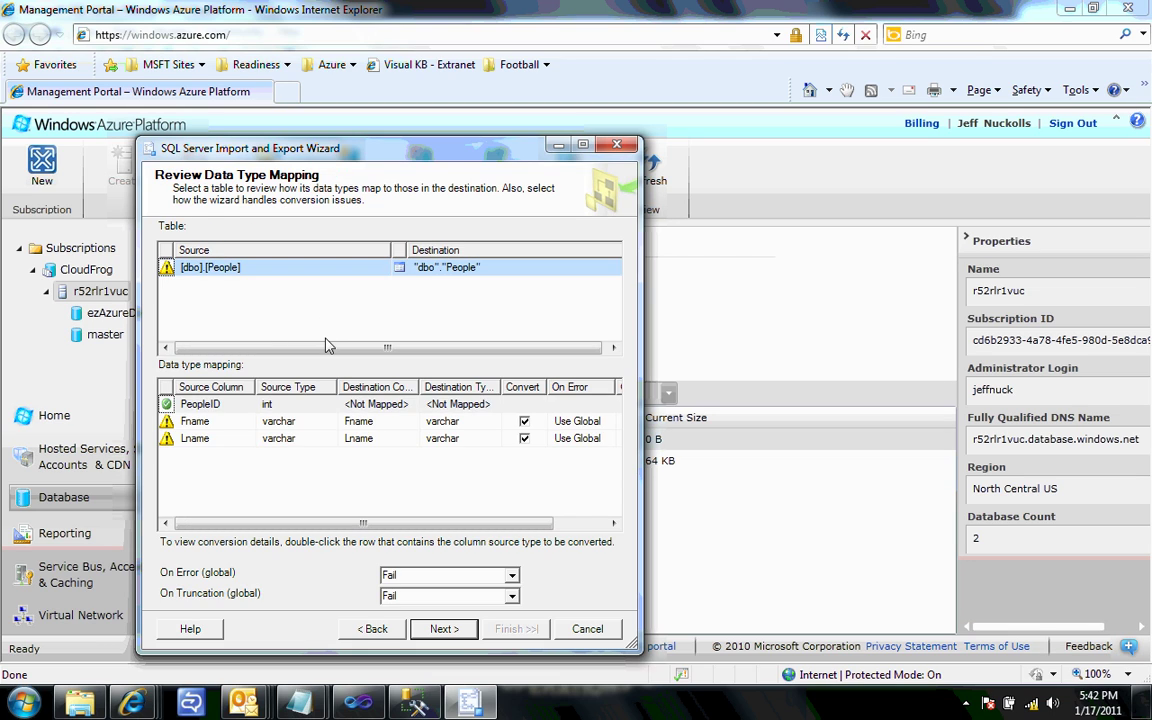
- Run the copy package, transferring 2 rows into "dbo"."People", and close the wizard
click(445, 629)
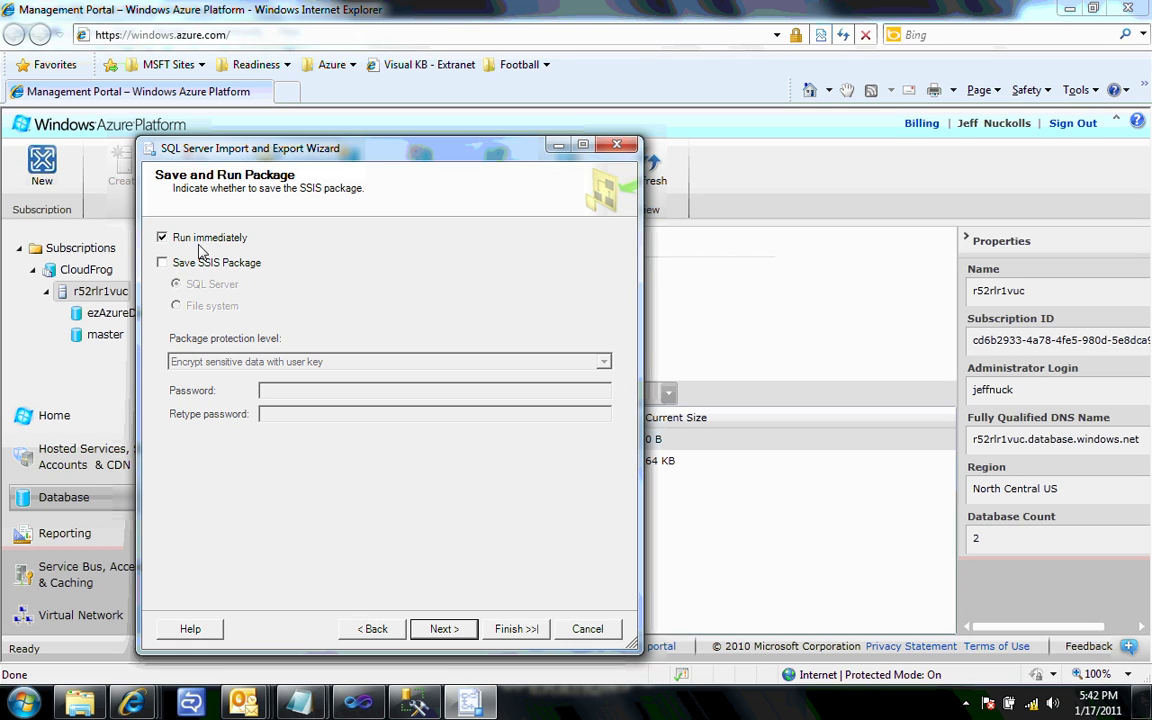
click(457, 630)
click(514, 628)
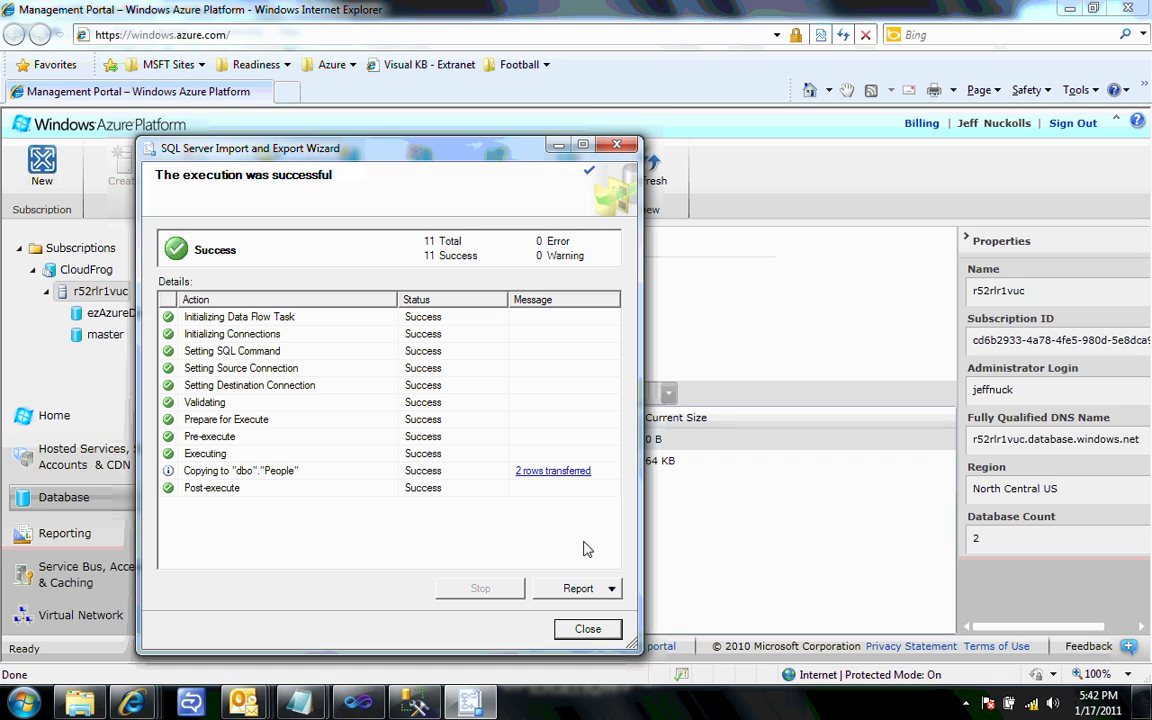
click(587, 629)
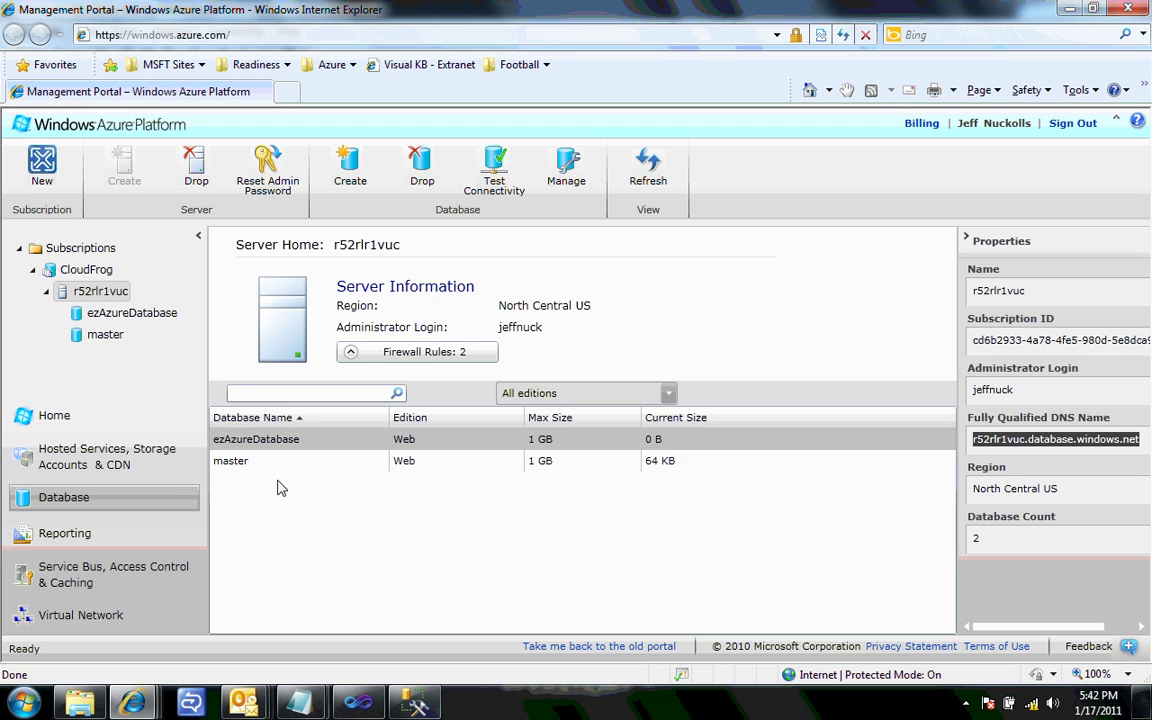
- Reconnect Database Manager to ezAzureDatabase using the login password
mouse_move(143, 707)
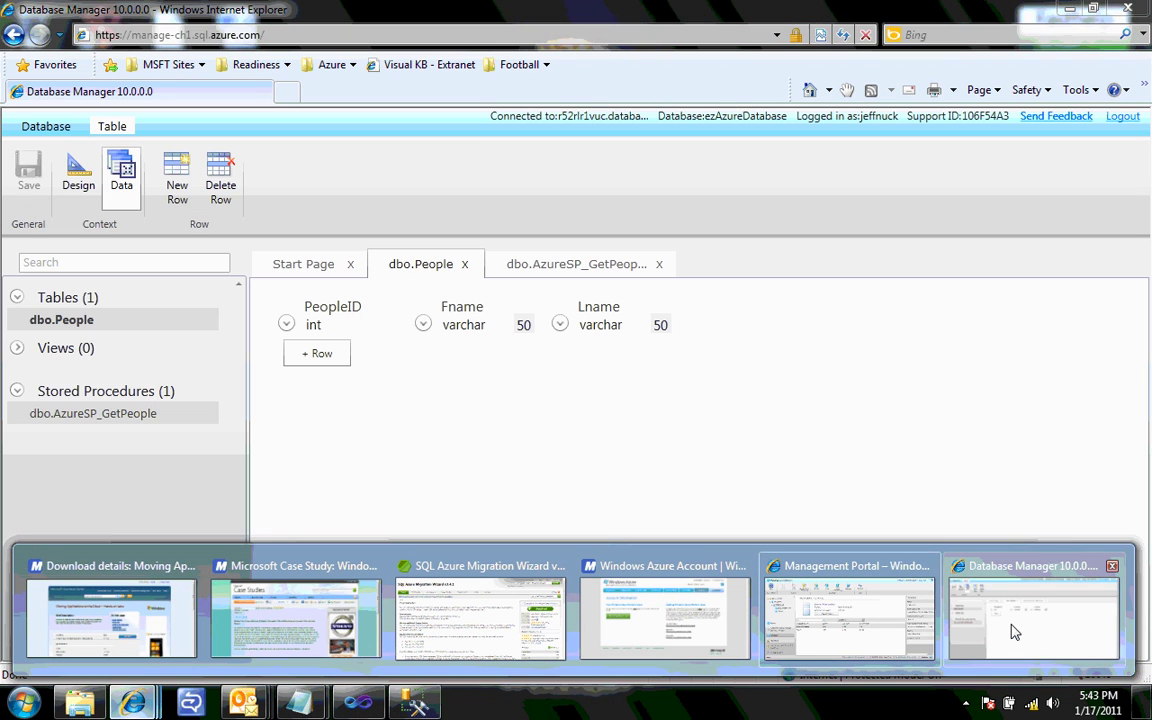
click(1015, 631)
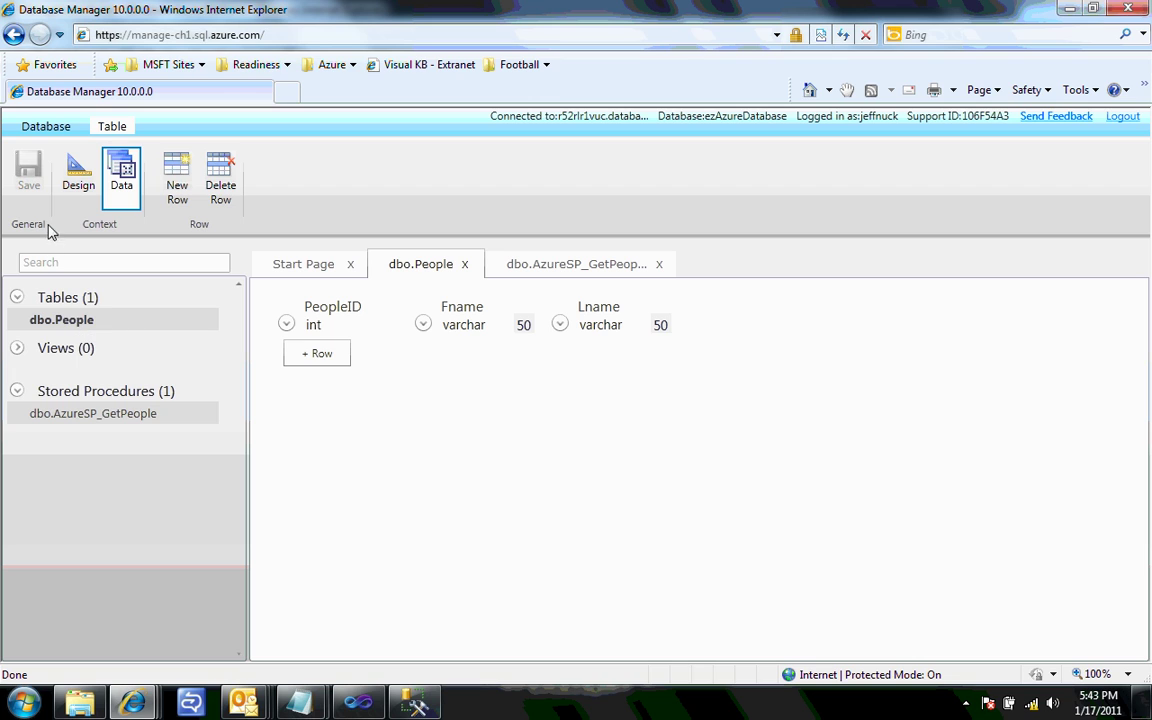
click(55, 127)
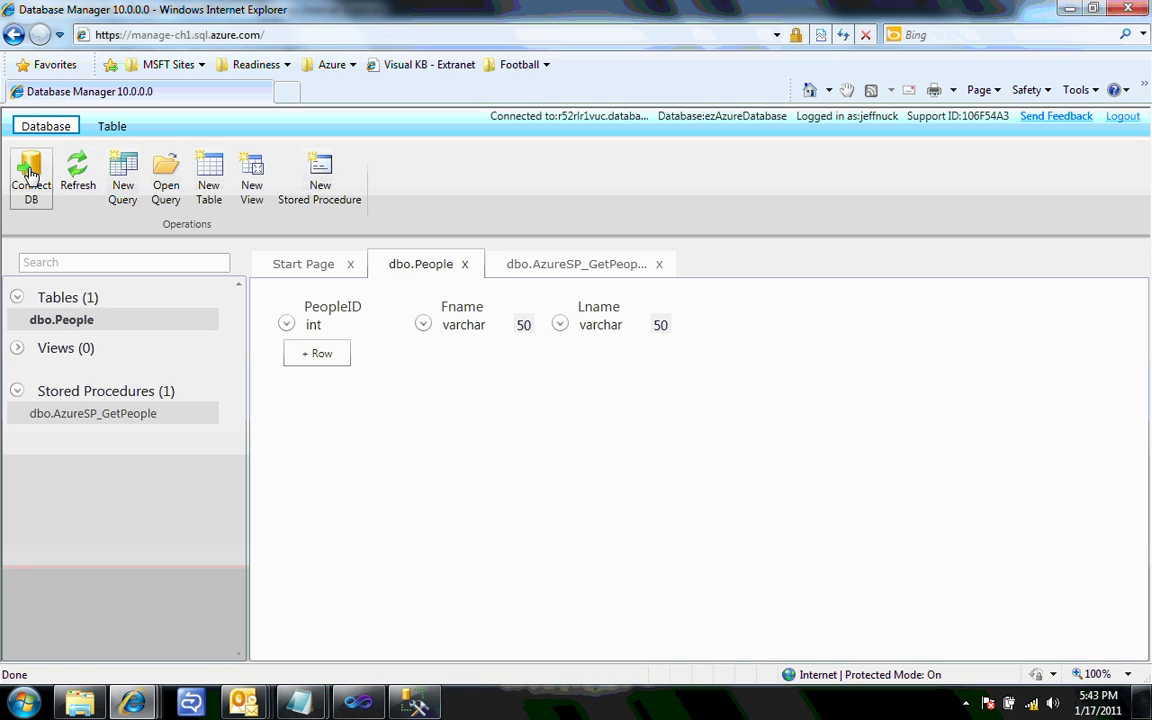
click(30, 172)
click(581, 433)
text(•••••)
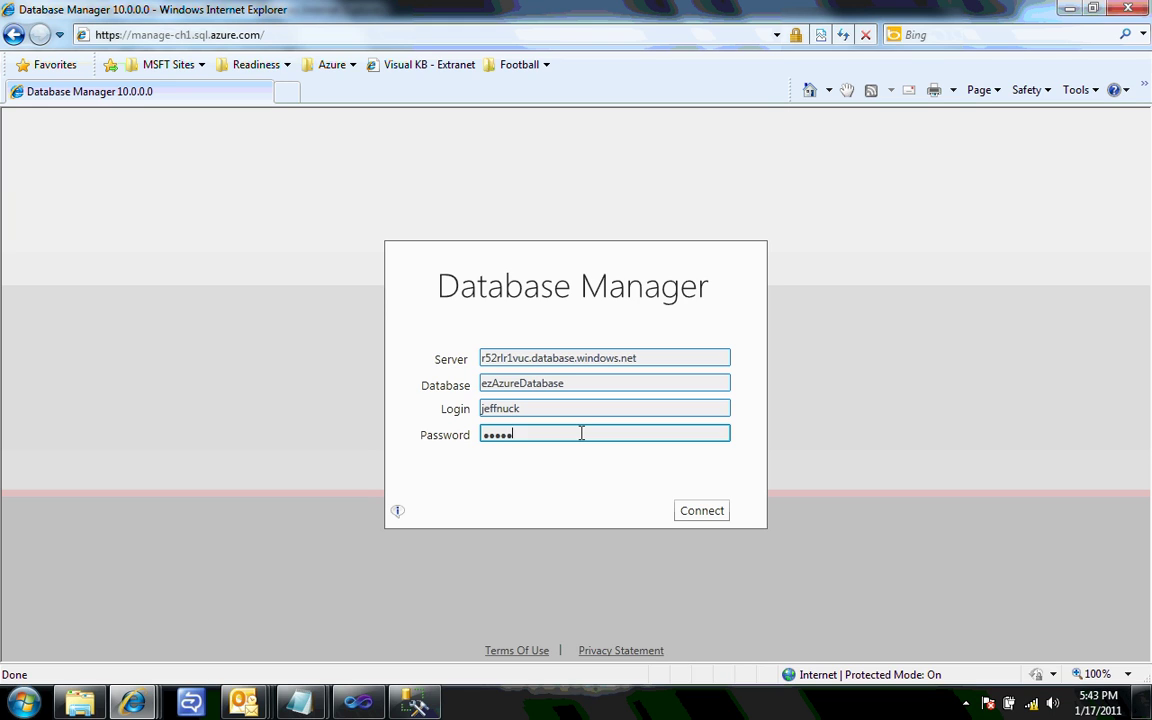
text(••••••)
key(Return)
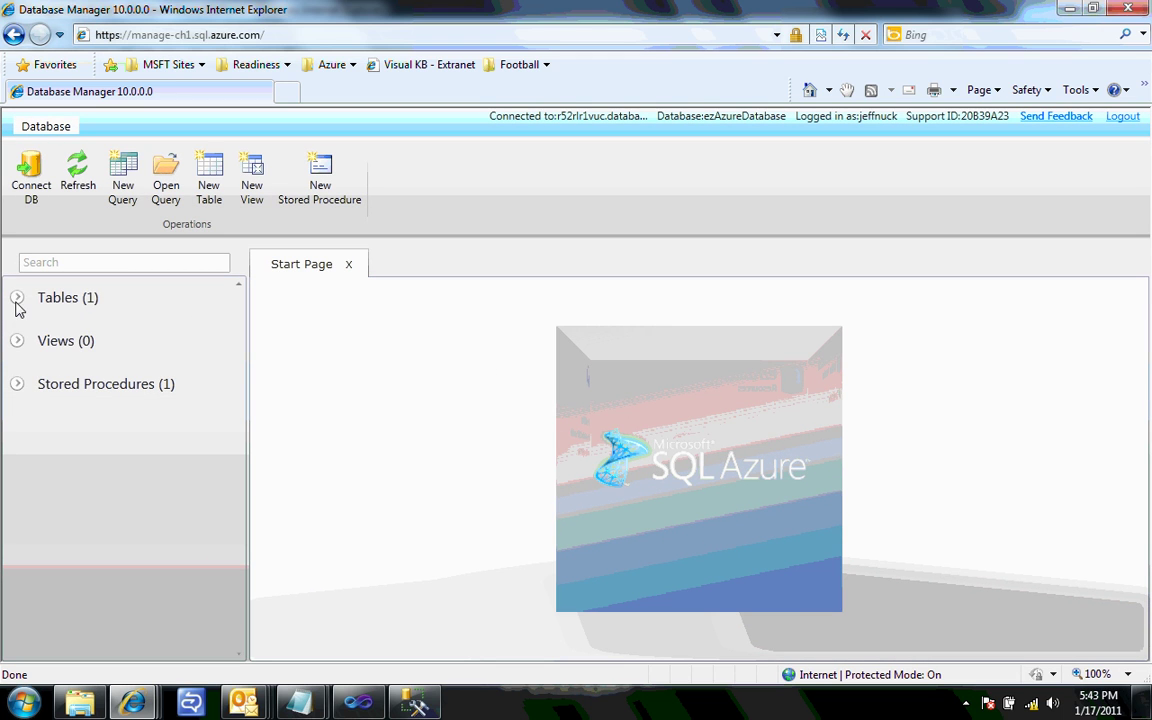
- Show the dbo.People table's data to see the two copied rows
click(17, 299)
click(80, 322)
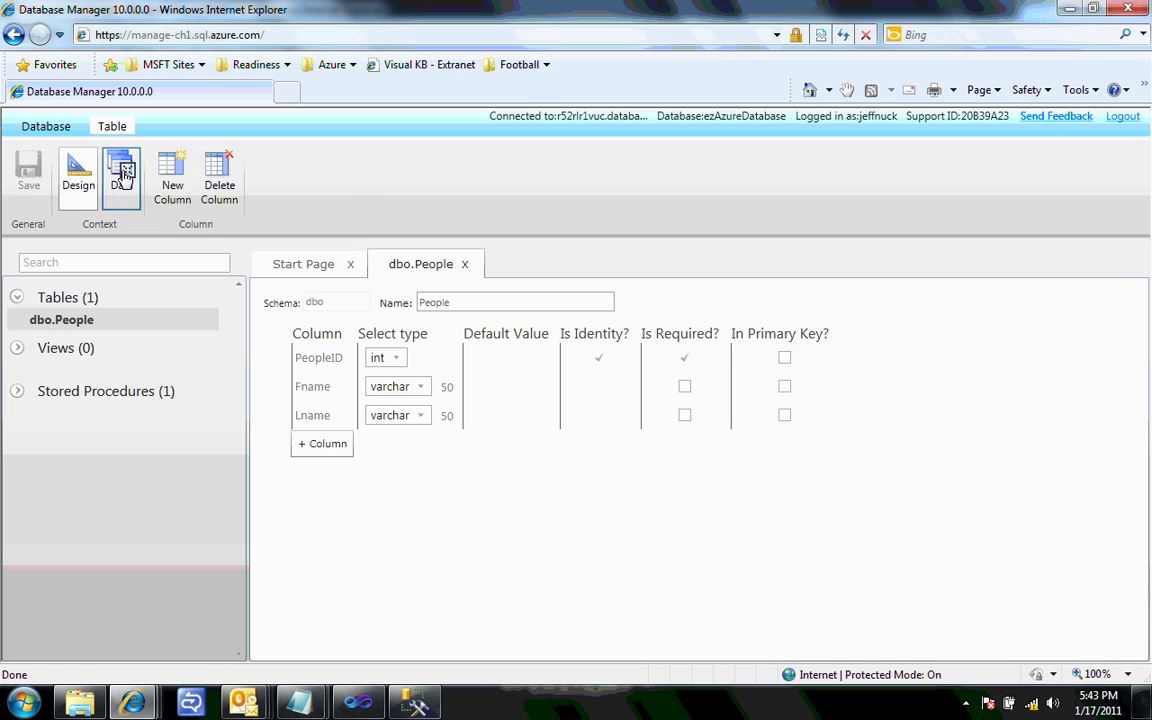
click(121, 173)
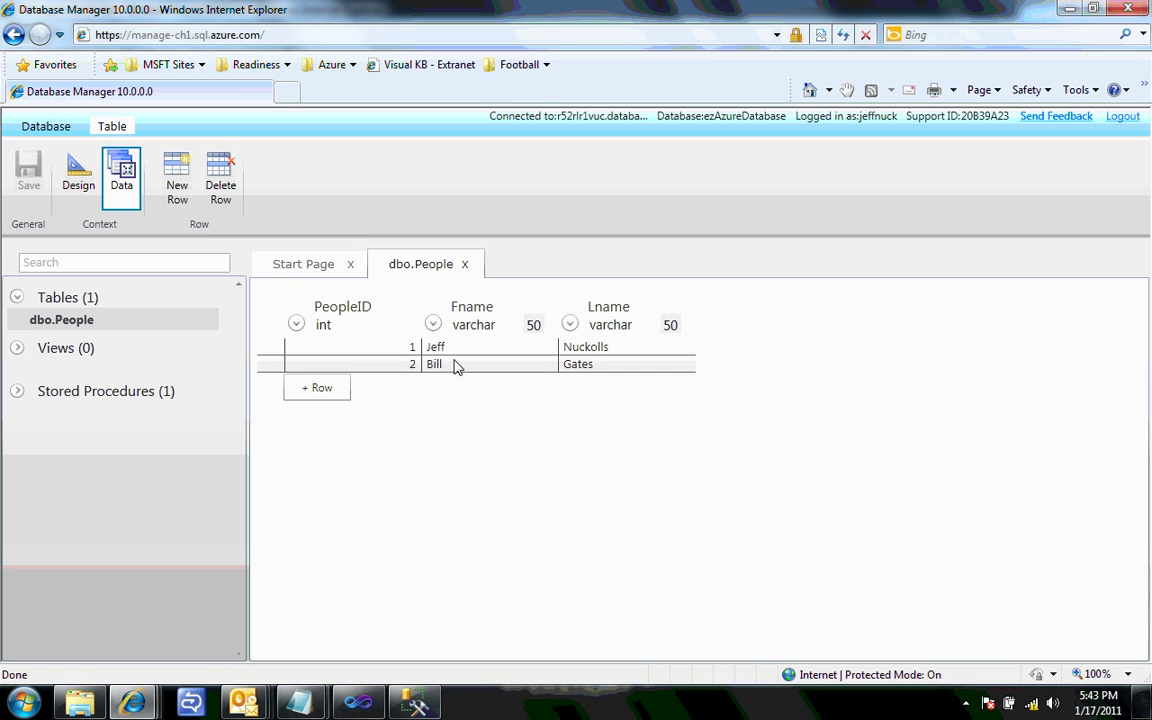